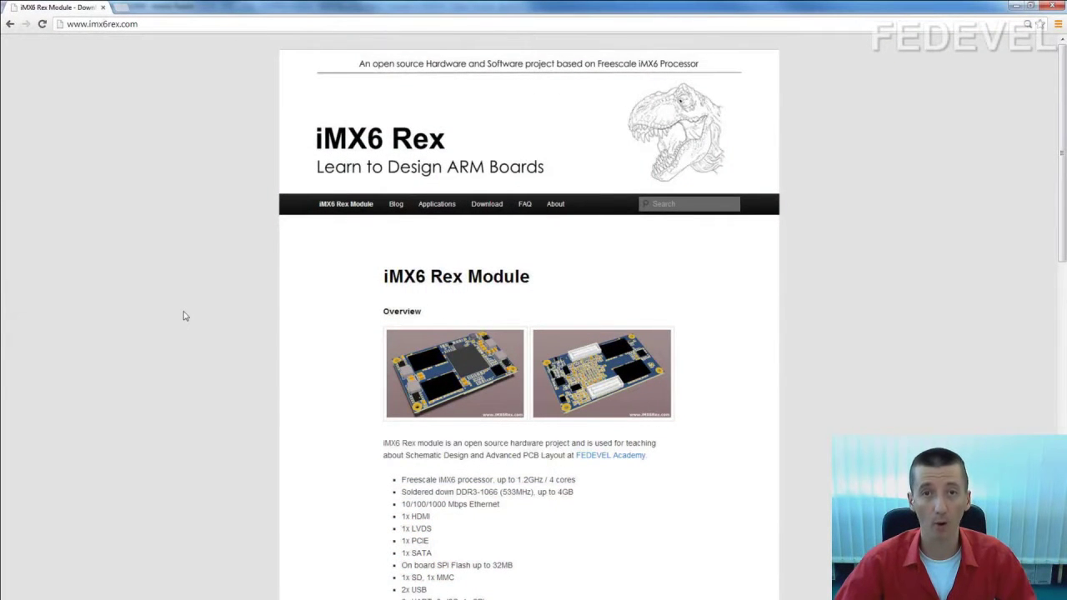
# - Browse the iMX6 Rex page's downloads, then switch to the schematic PDF's TPS3808 reset page
pyautogui.scroll(-10, 170, 295)
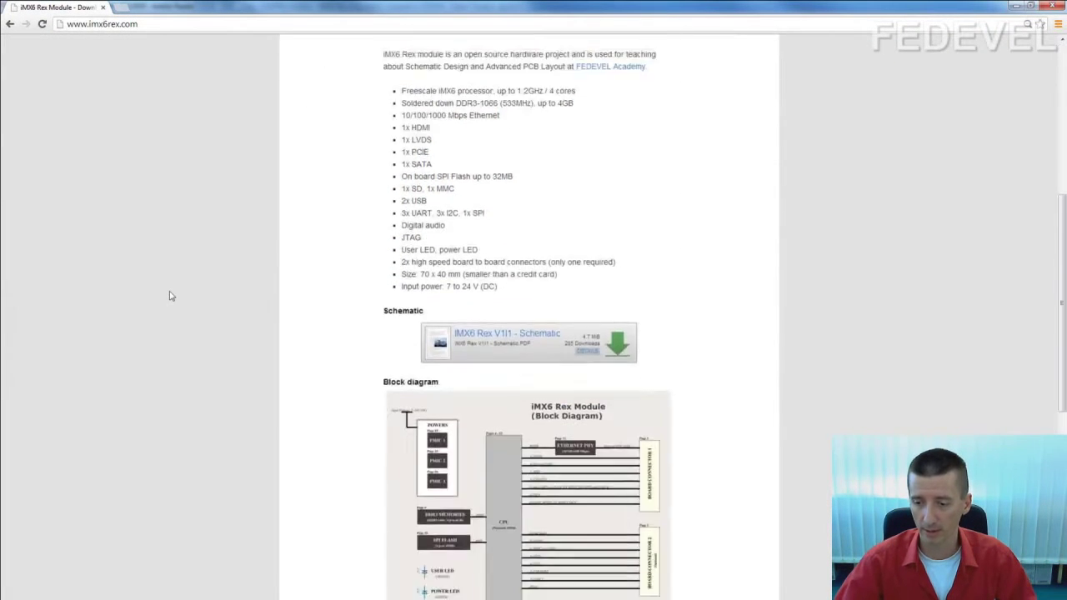
pyautogui.scroll(2, 170, 296)
pyautogui.scroll(1, 171, 293)
pyautogui.scroll(-1, 383, 203)
pyautogui.scroll(-2, 360, 313)
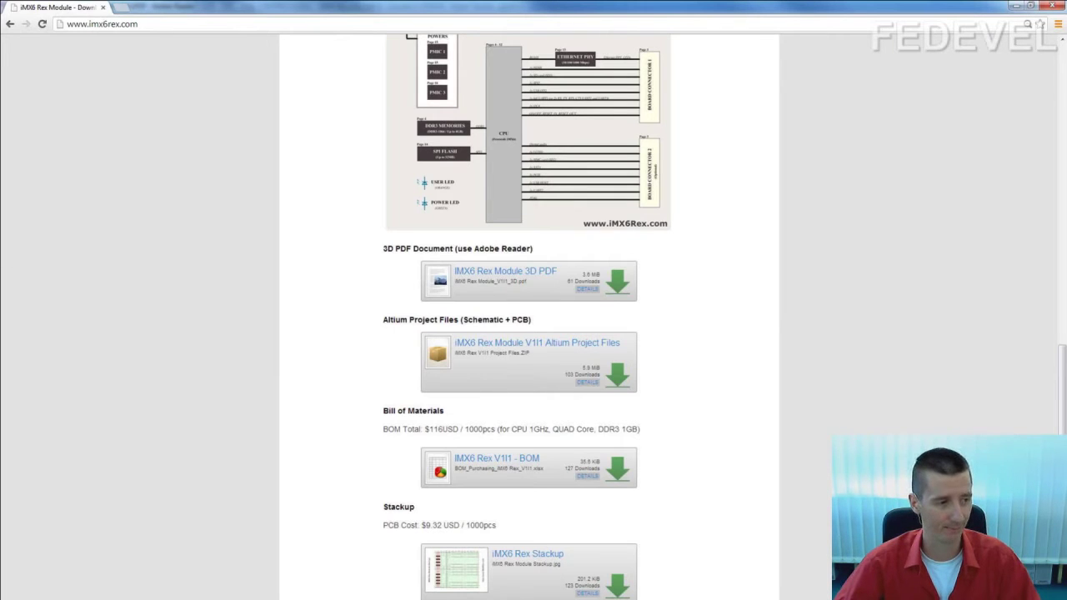
pyautogui.hotkey('alt', 'Tab')
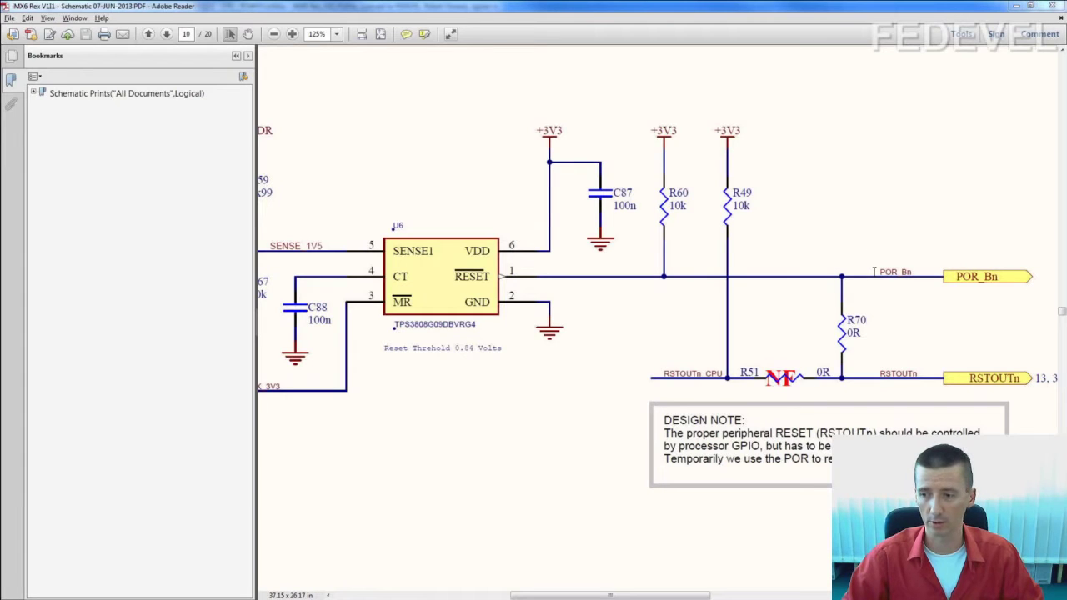
pyautogui.moveTo(874, 272); pyautogui.dragTo(921, 270)
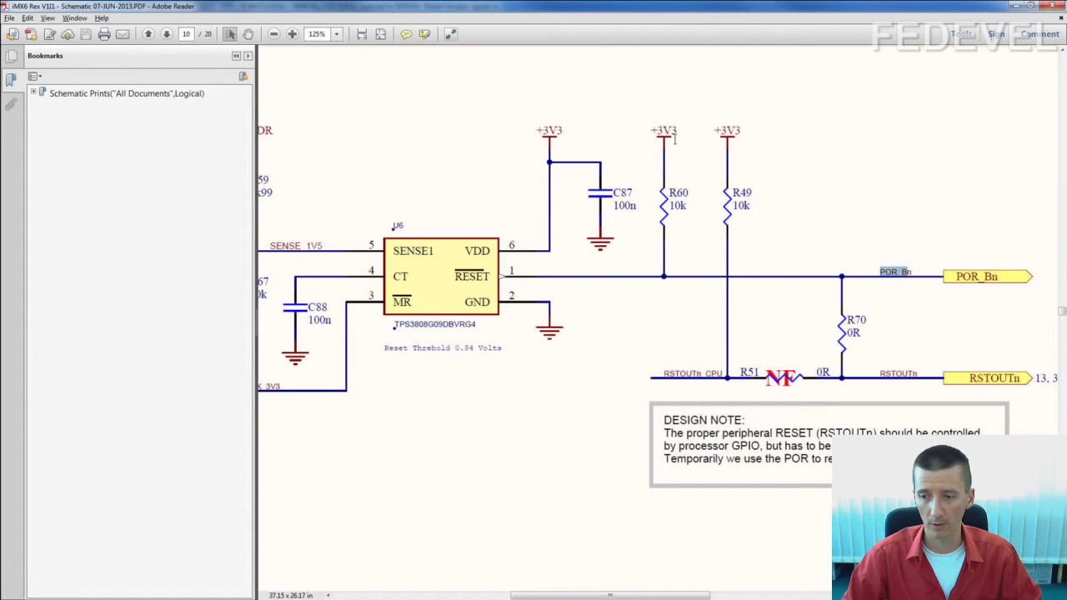
pyautogui.moveTo(678, 132); pyautogui.dragTo(654, 130)
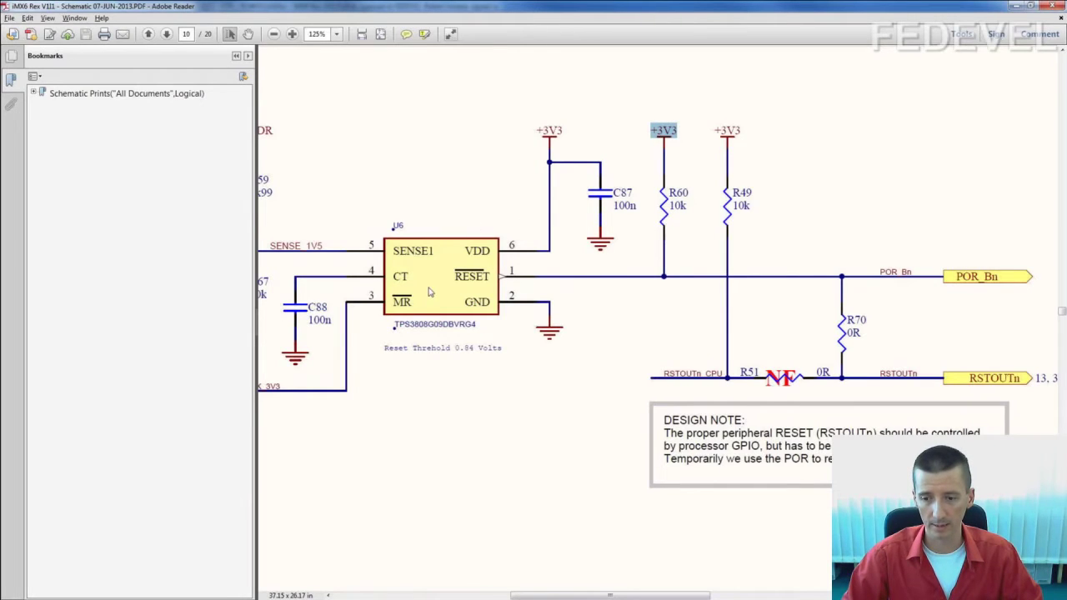
pyautogui.moveTo(564, 131); pyautogui.dragTo(533, 131)
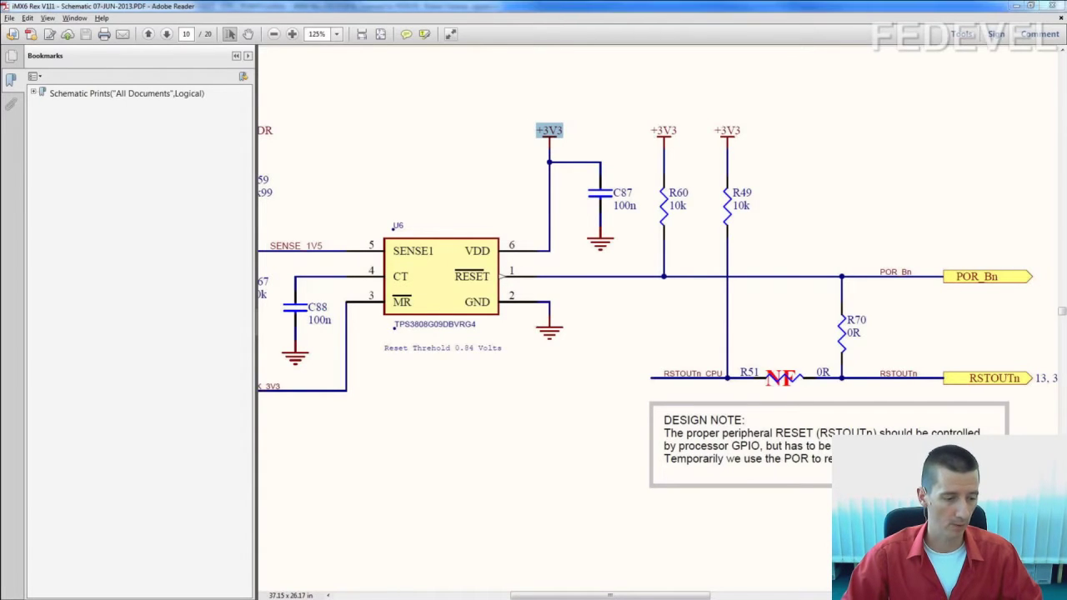
# - In IMX6DQAEC Table 102, highlight POR_B, its 100K pull-up and VDD_SNVS_IN power group
pyautogui.hotkey('alt', 'Tab')
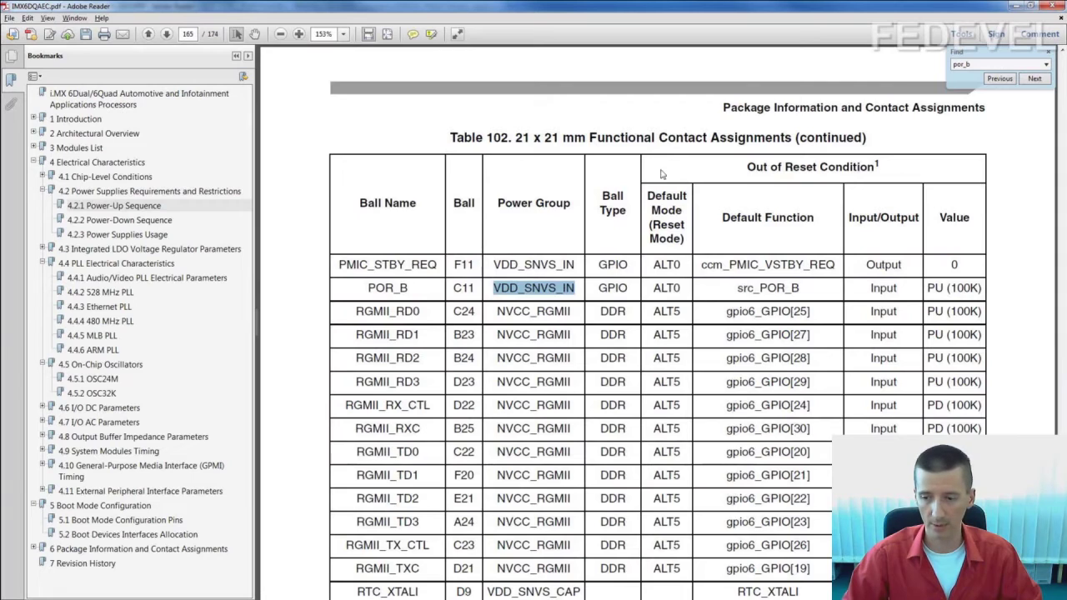
pyautogui.moveTo(367, 289); pyautogui.dragTo(408, 289)
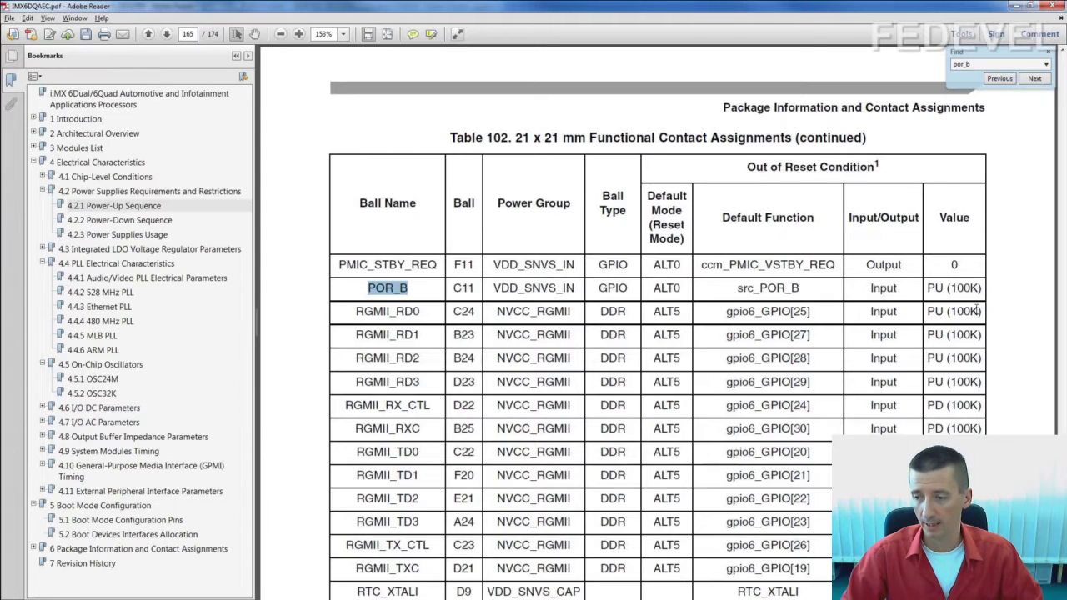
pyautogui.moveTo(928, 287); pyautogui.dragTo(982, 287)
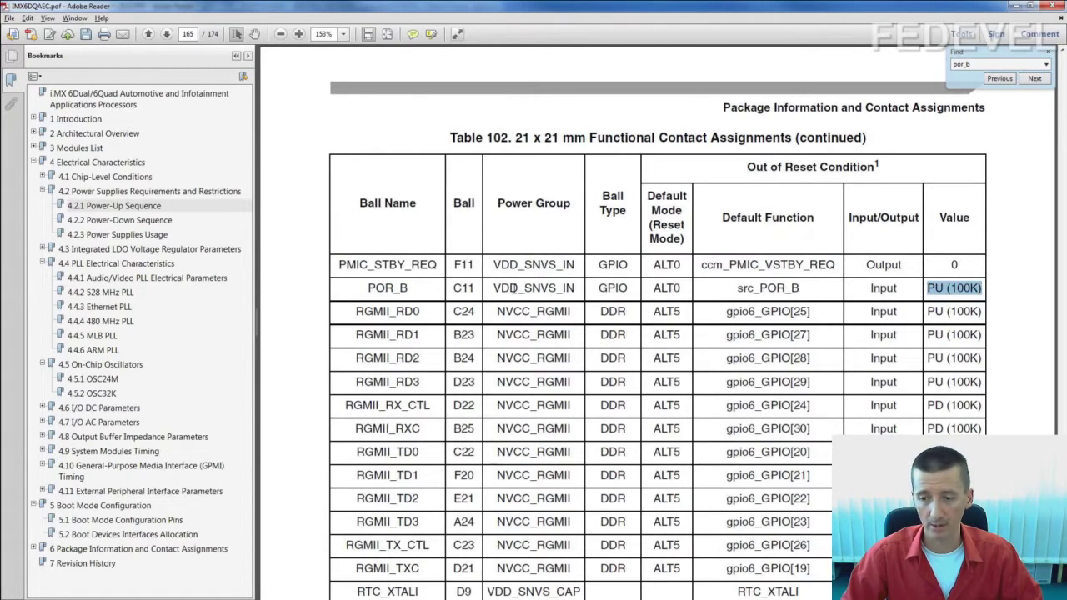
pyautogui.moveTo(495, 287); pyautogui.dragTo(575, 288)
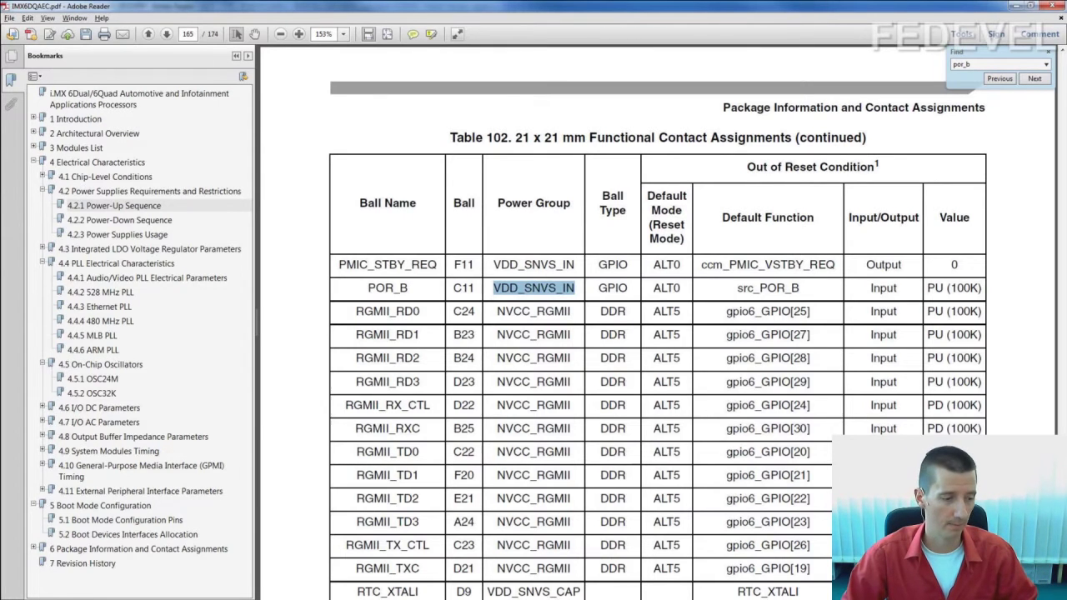
pyautogui.hotkey('alt', 'Tab')
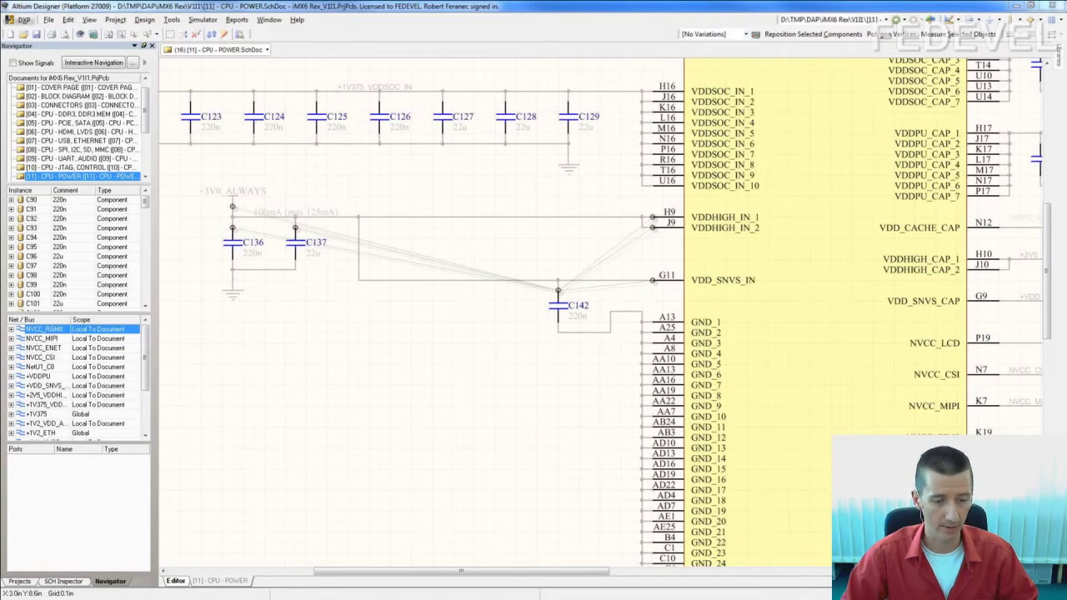
# - On the TPS3808 reset page, highlight the +3V3 supplies above R60 and C87
pyautogui.hotkey('alt', 'Tab')
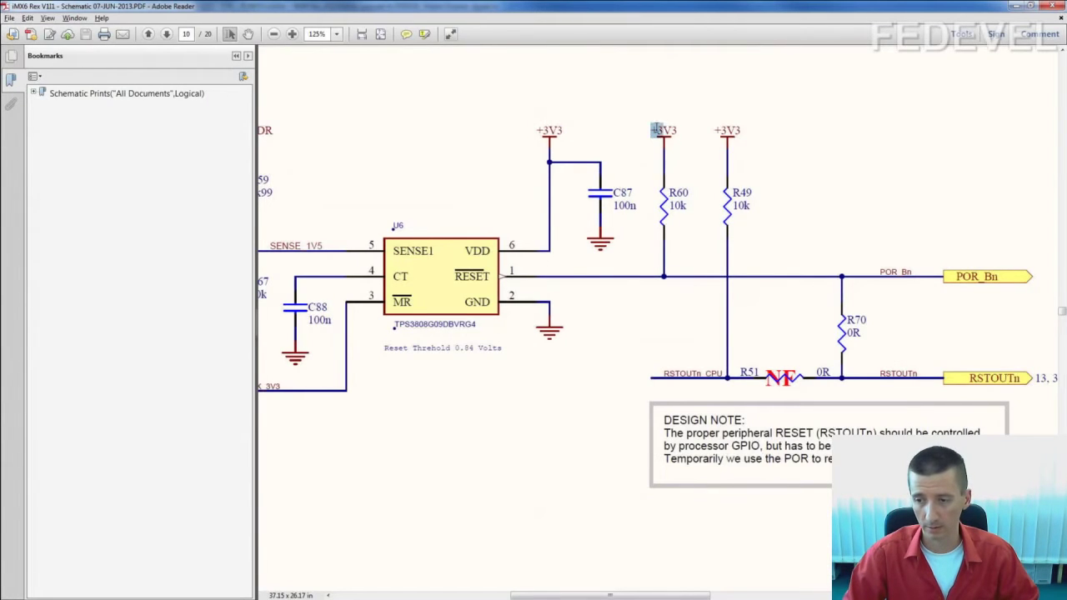
pyautogui.hotkey('ctrl', 'a')
pyautogui.click(676, 230)
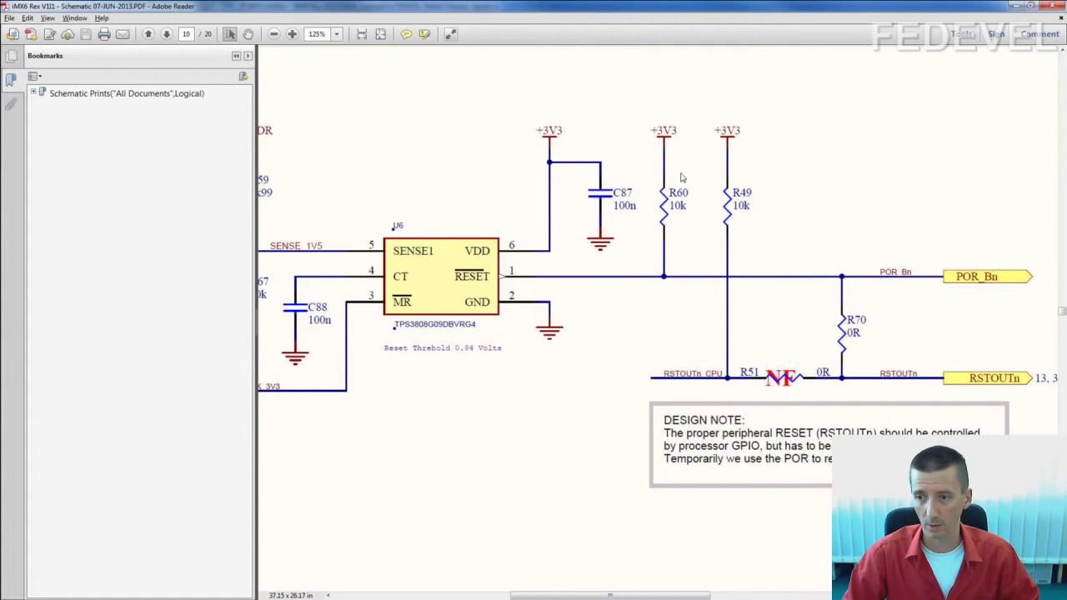
pyautogui.moveTo(683, 130); pyautogui.dragTo(641, 131)
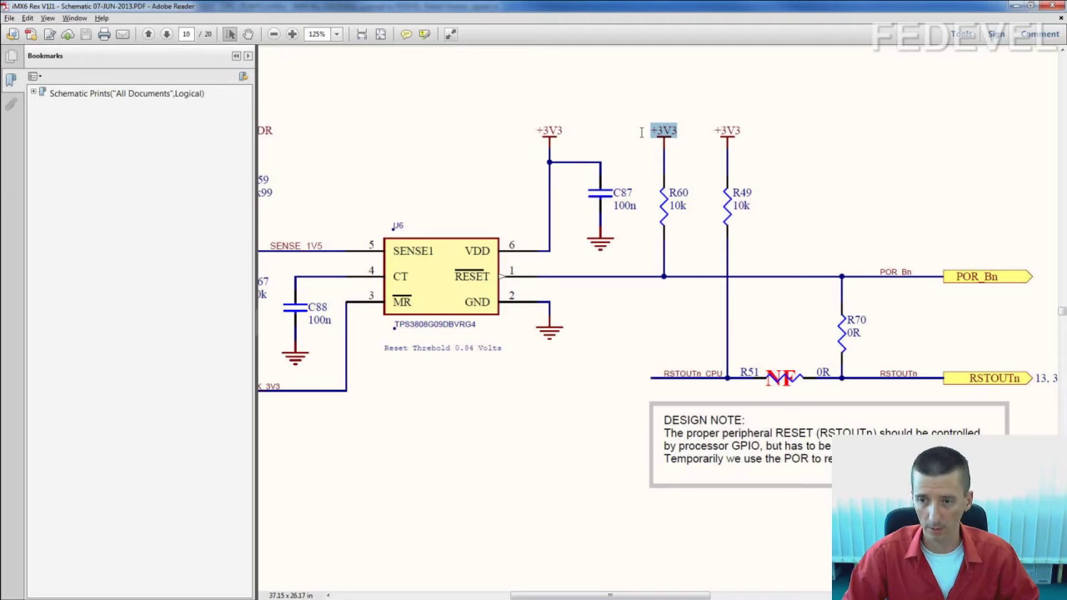
pyautogui.moveTo(571, 129); pyautogui.dragTo(528, 130)
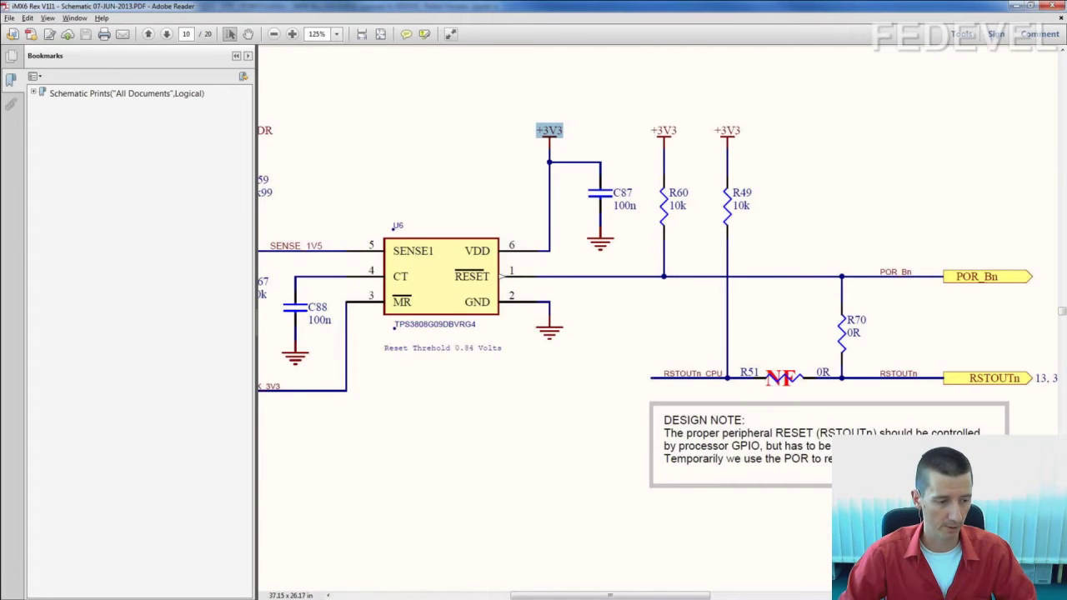
# - Open the [13] ETHERNET PHY sheet to see the KSZ9021RN RESET_N driven by RGMII_RSTn
pyautogui.hotkey('alt', 'Tab')
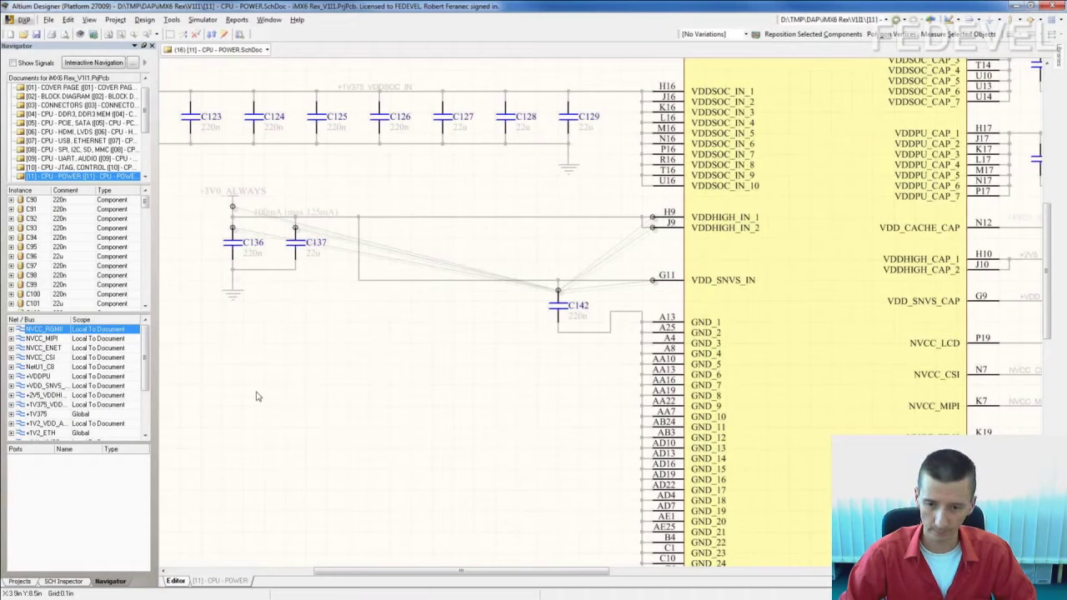
pyautogui.scroll(-2, 148, 131)
pyautogui.scroll(-2, 148, 130)
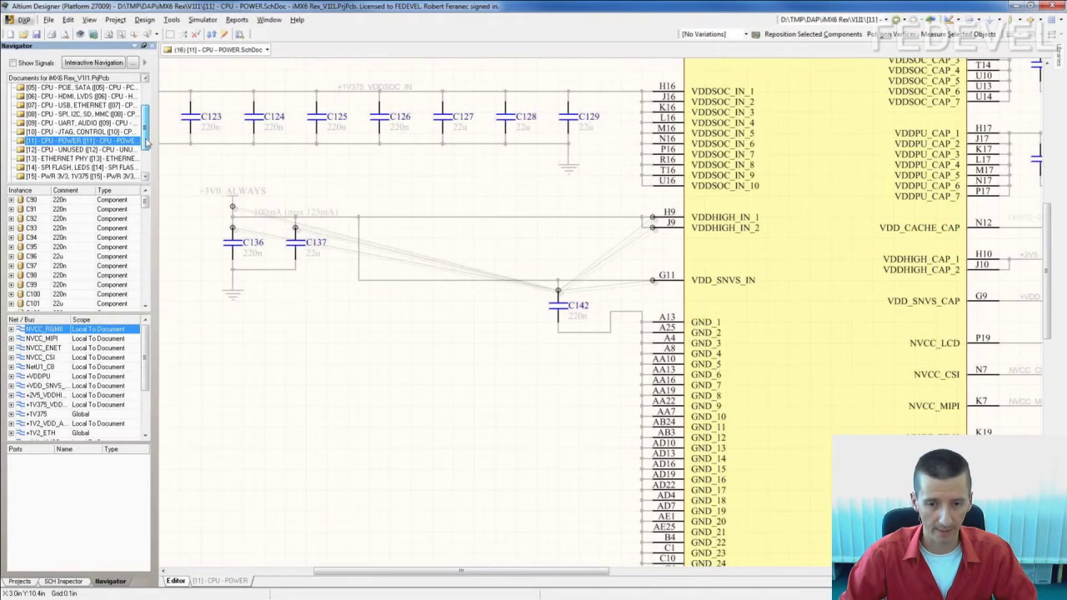
pyautogui.click(90, 158)
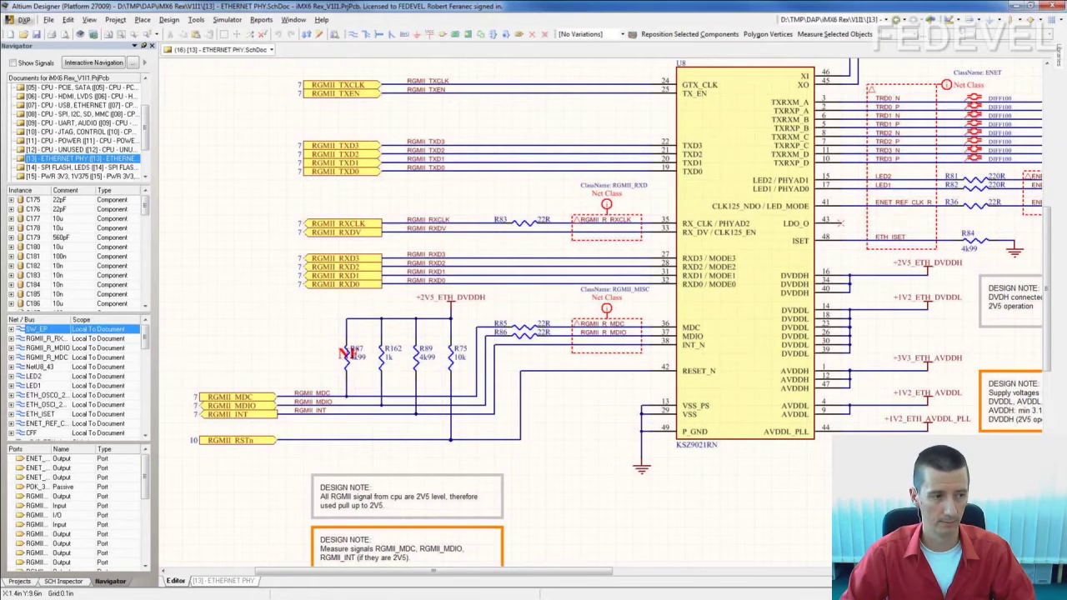
# - Open the [10] CPU - JTAG, CONTROL sheet showing RGMII_RSTn fed through R65
pyautogui.click(80, 131)
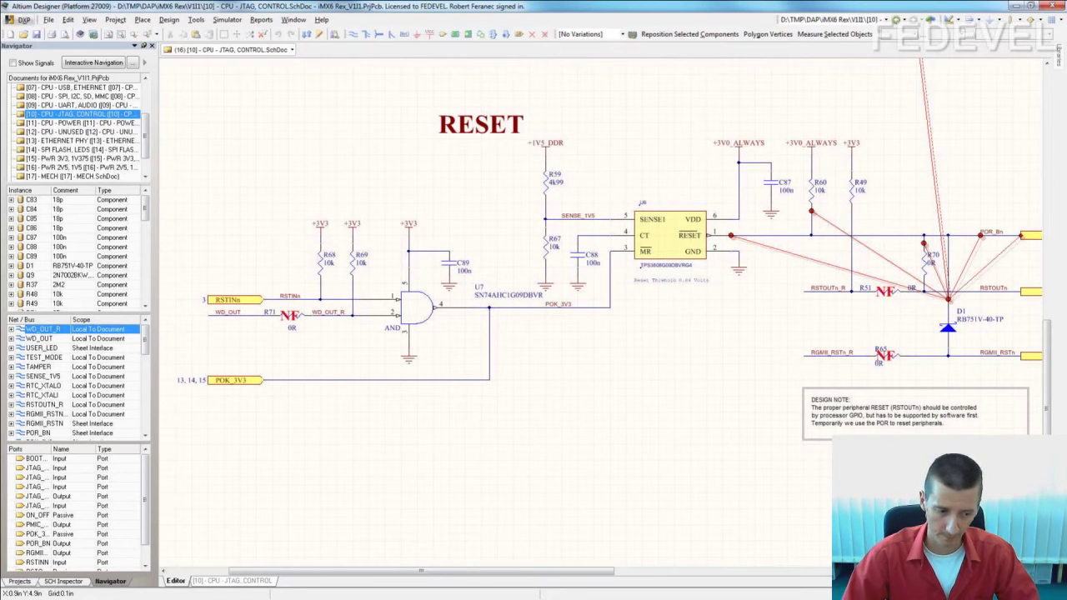
# - On schematic page 15, highlight the +3V3_ALWAYS rail and the TPS62175DQCT part number
pyautogui.hotkey('alt', 'Tab')
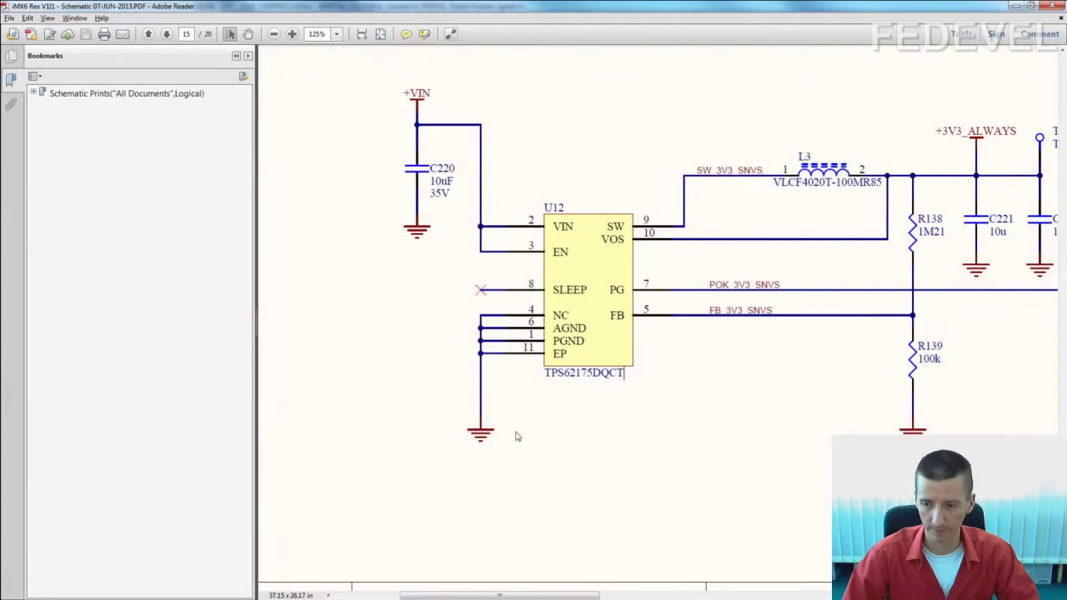
pyautogui.scroll(1, 555, 426)
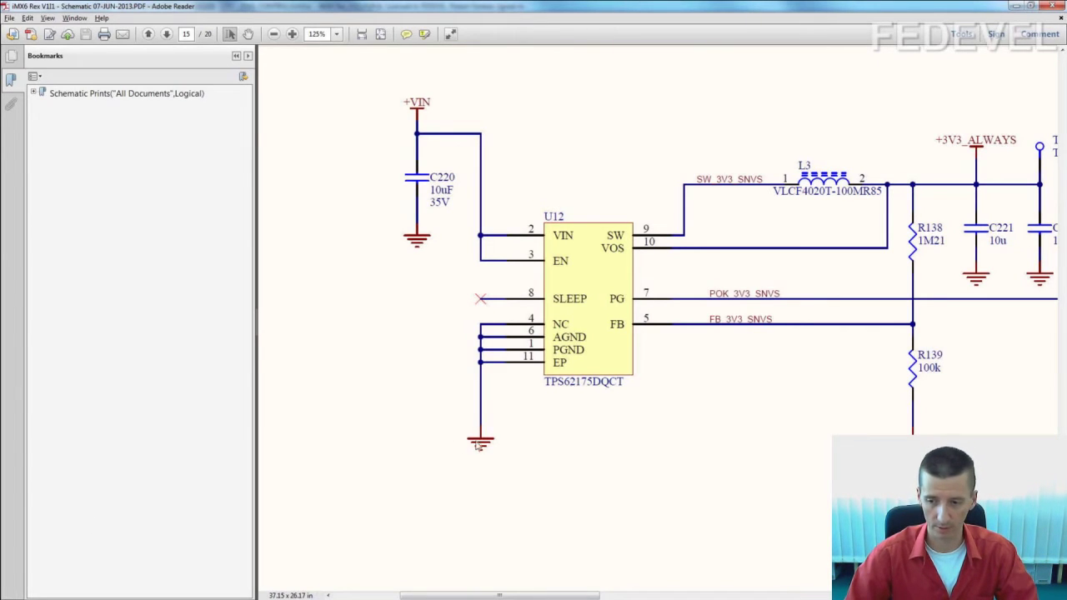
pyautogui.moveTo(500, 595); pyautogui.dragTo(512, 596)
pyautogui.moveTo(897, 141); pyautogui.dragTo(964, 135)
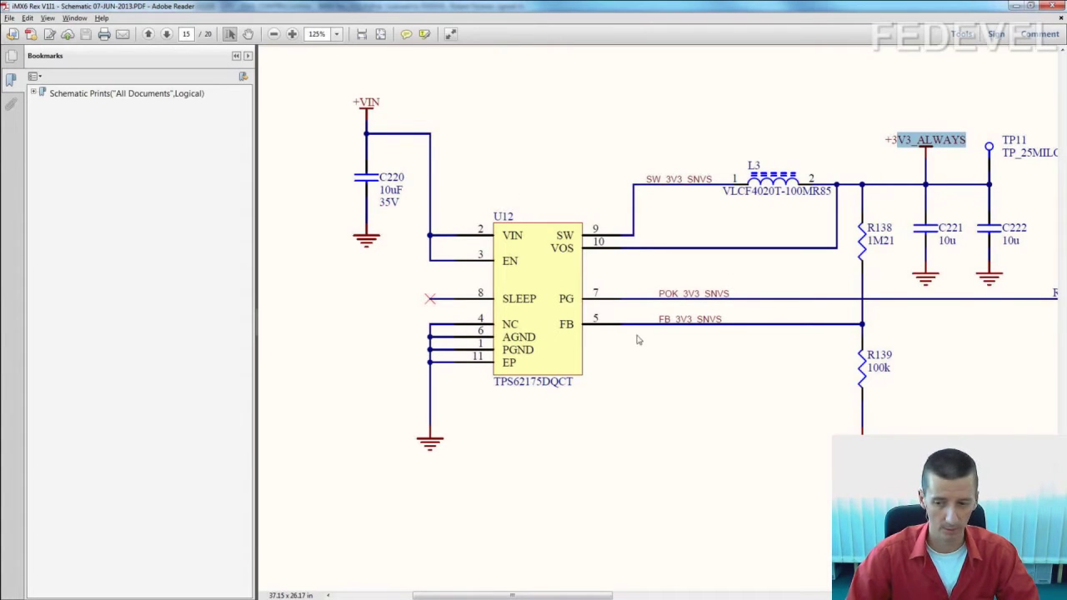
pyautogui.moveTo(489, 376); pyautogui.dragTo(572, 381)
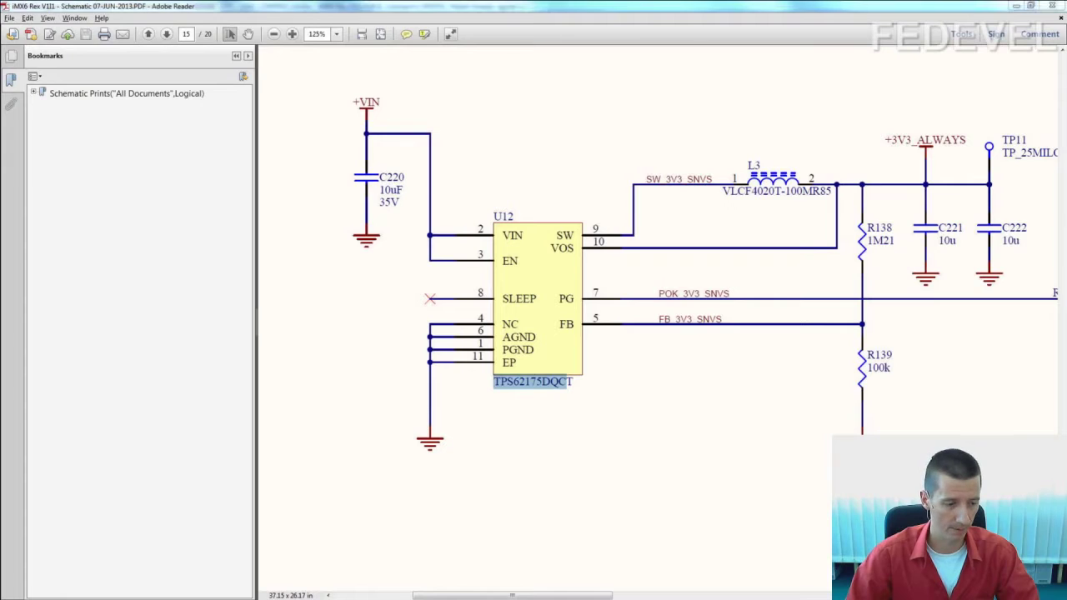
# - In the TPS62175 pin table, highlight the SLEEP levels: High = normal operation, Low = sleep
pyautogui.hotkey('alt', 'Tab')
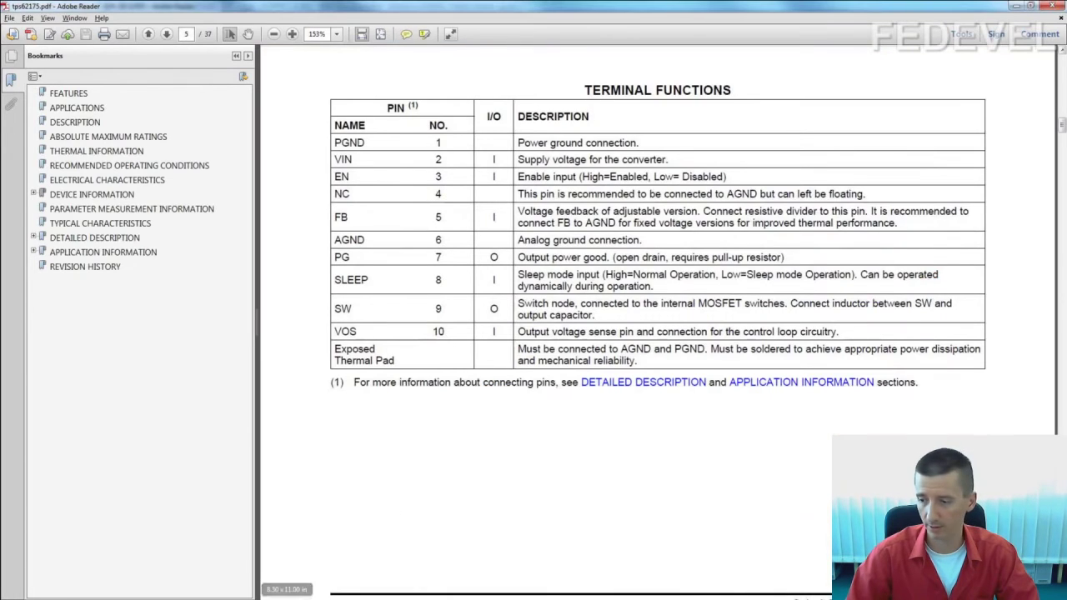
pyautogui.press('Home')
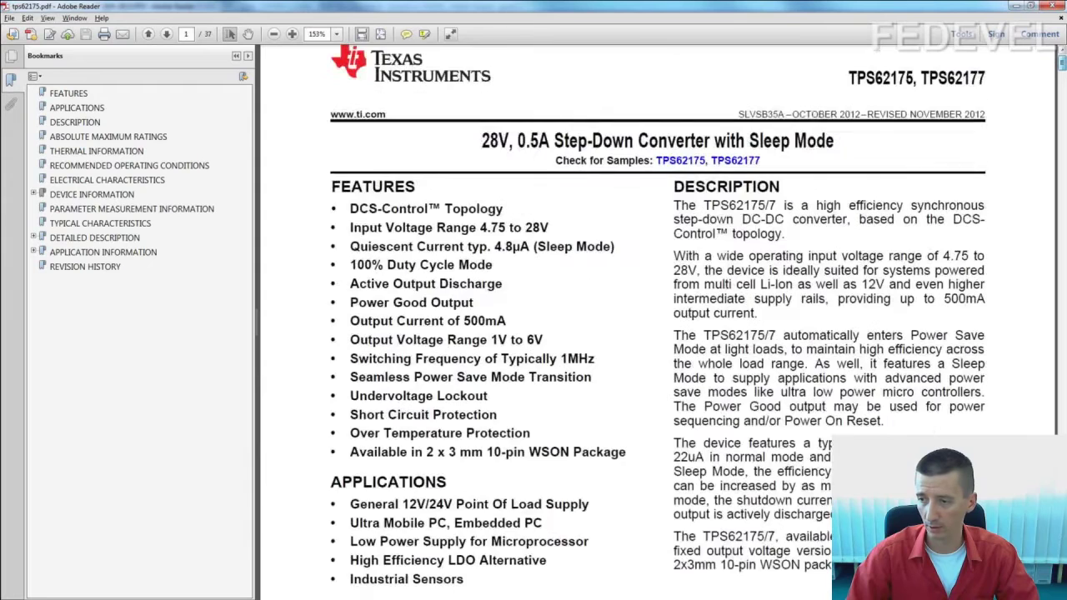
pyautogui.scroll(-8, 658, 321)
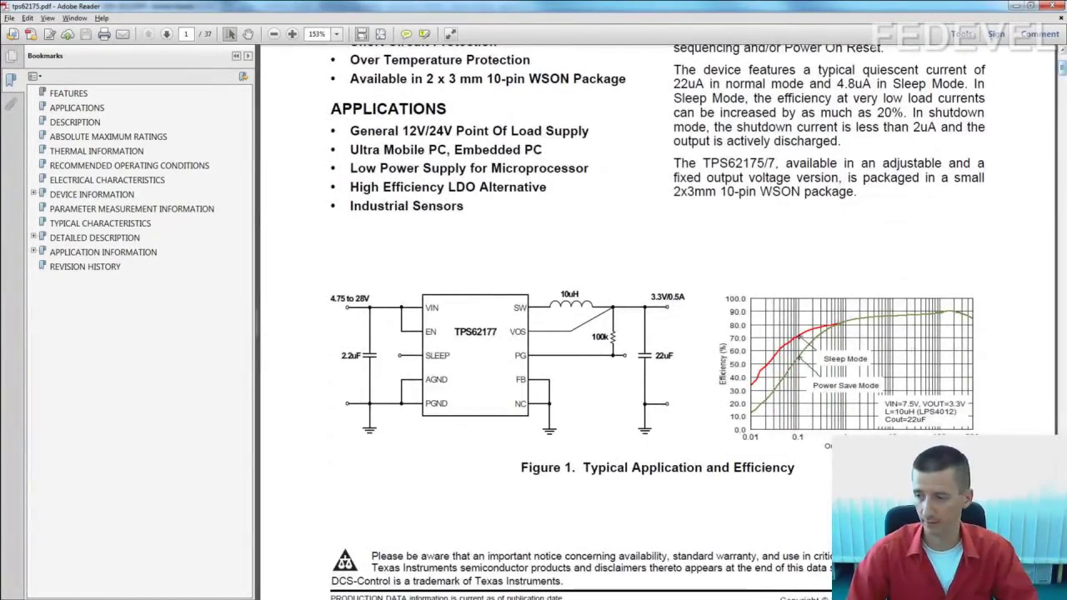
pyautogui.moveTo(1061, 58); pyautogui.dragTo(1034, 422)
pyautogui.scroll(-10, 575, 390)
pyautogui.scroll(-4, 576, 390)
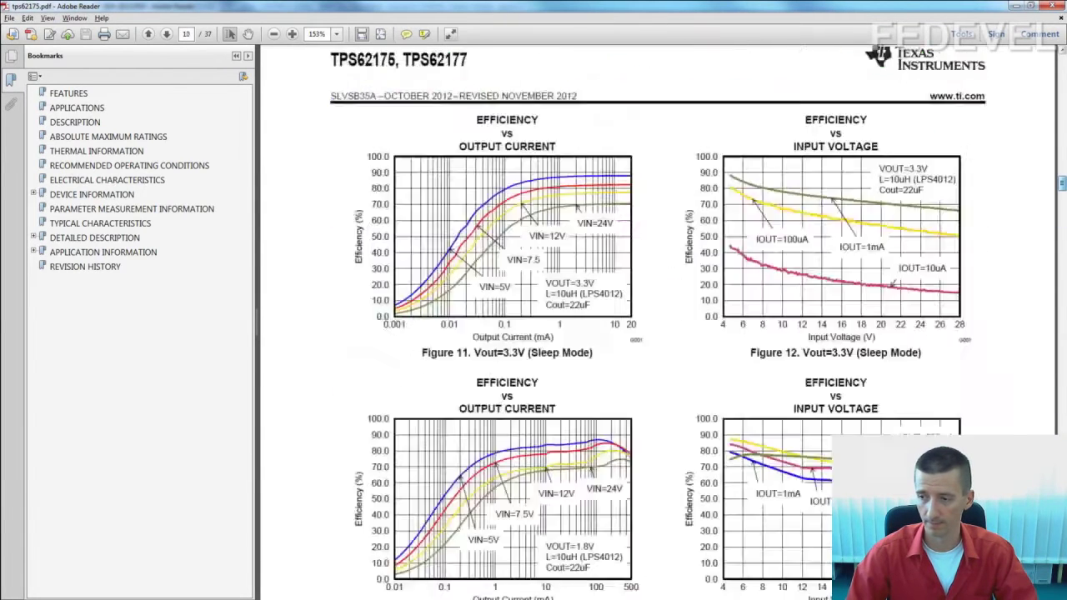
pyautogui.scroll(-15, 659, 317)
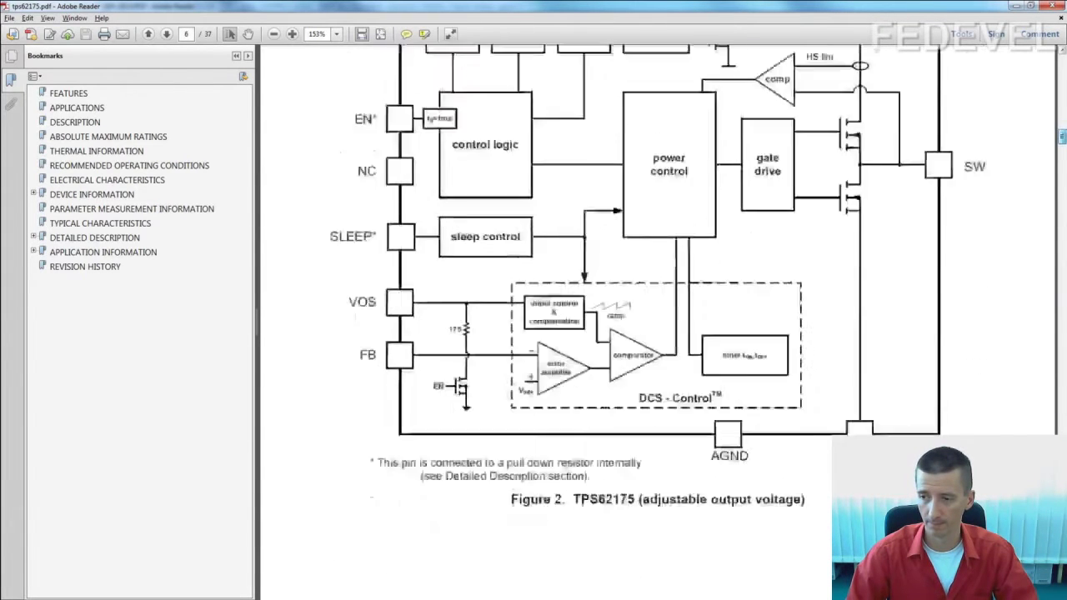
pyautogui.scroll(-15, 979, 191)
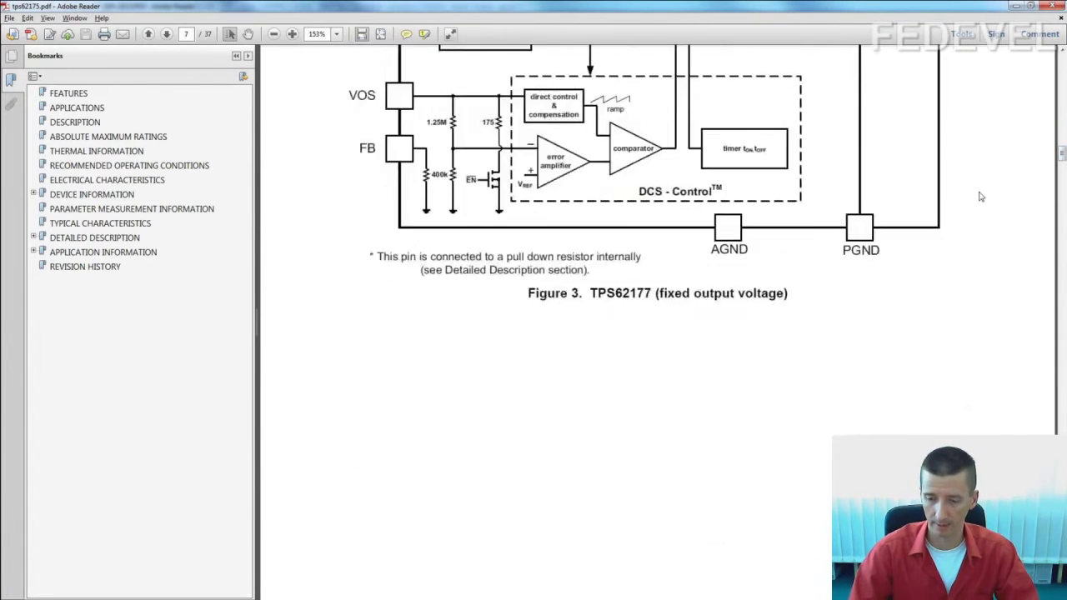
pyautogui.scroll(-15, 979, 191)
pyautogui.scroll(20, 979, 191)
pyautogui.scroll(15, 979, 190)
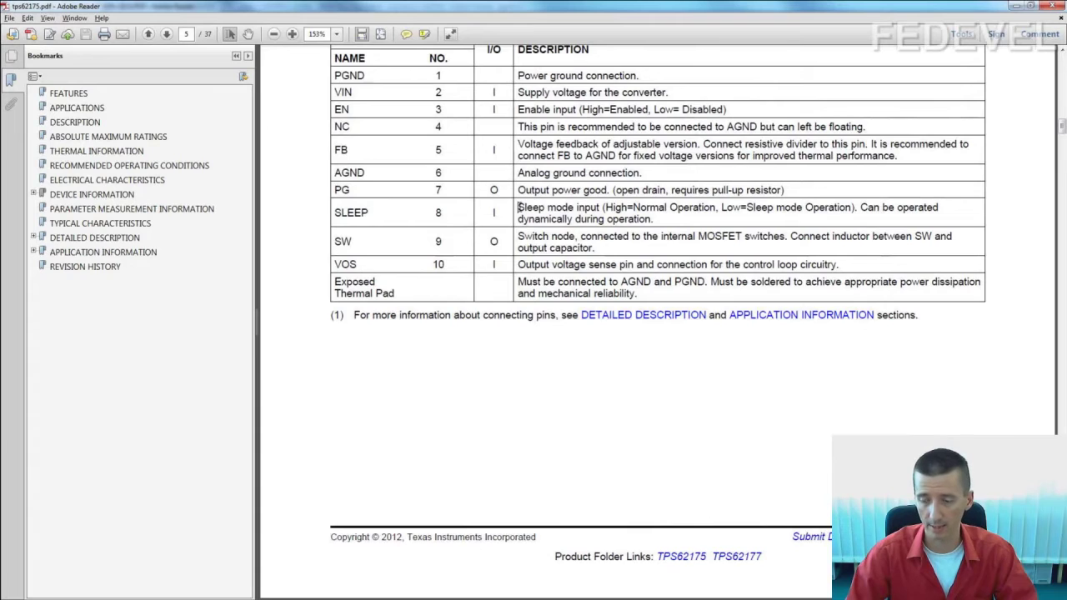
pyautogui.moveTo(603, 209); pyautogui.dragTo(715, 207)
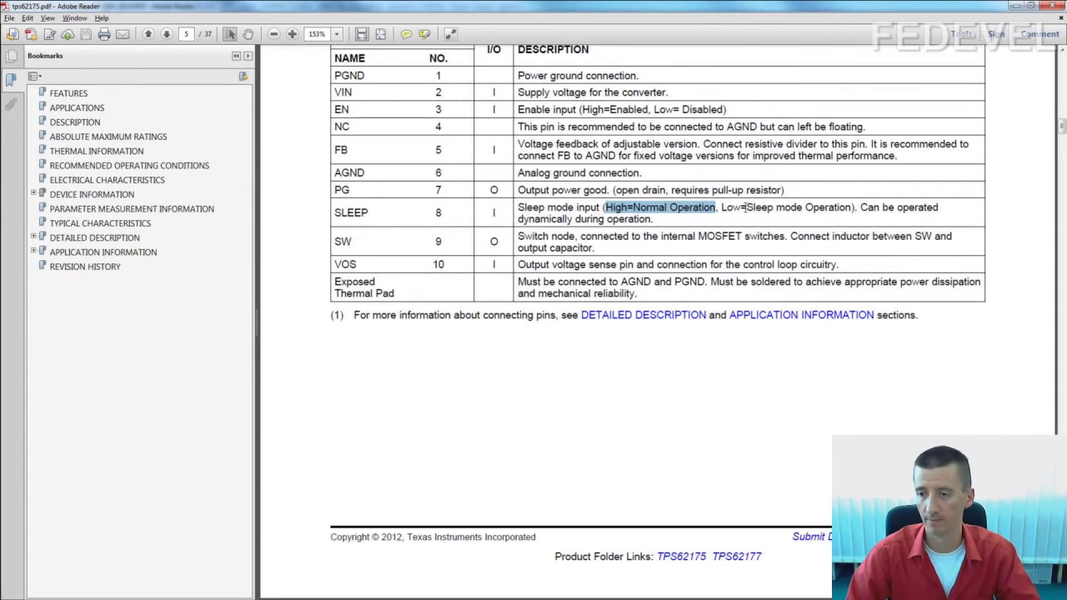
pyautogui.moveTo(722, 209); pyautogui.dragTo(774, 208)
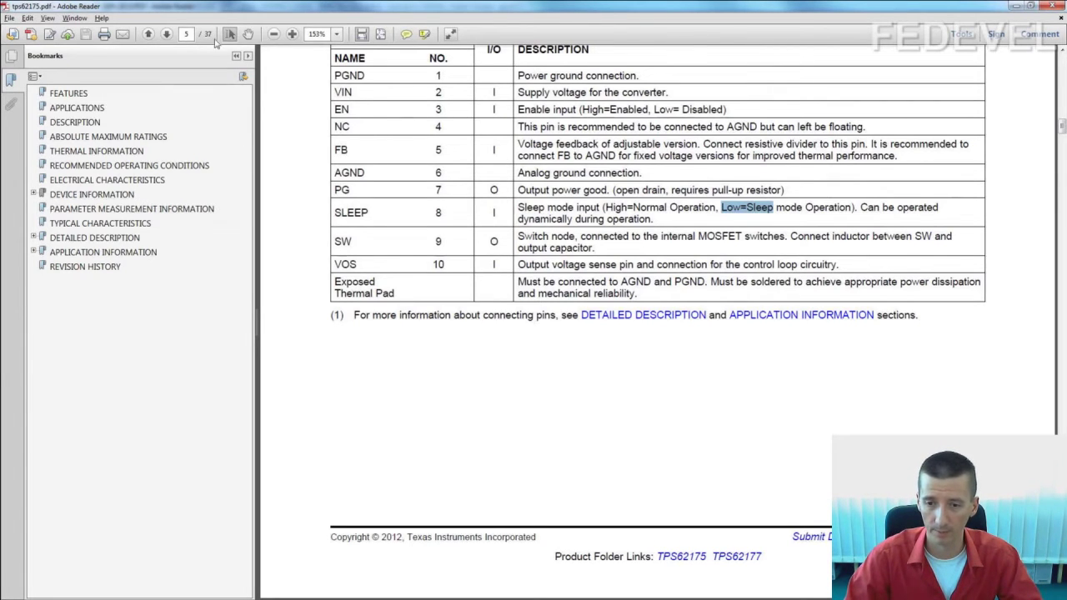
# - In the page 21 Sleep Mode section, highlight that the Sleep pin has an internal pull-down resistor
pyautogui.click(187, 34)
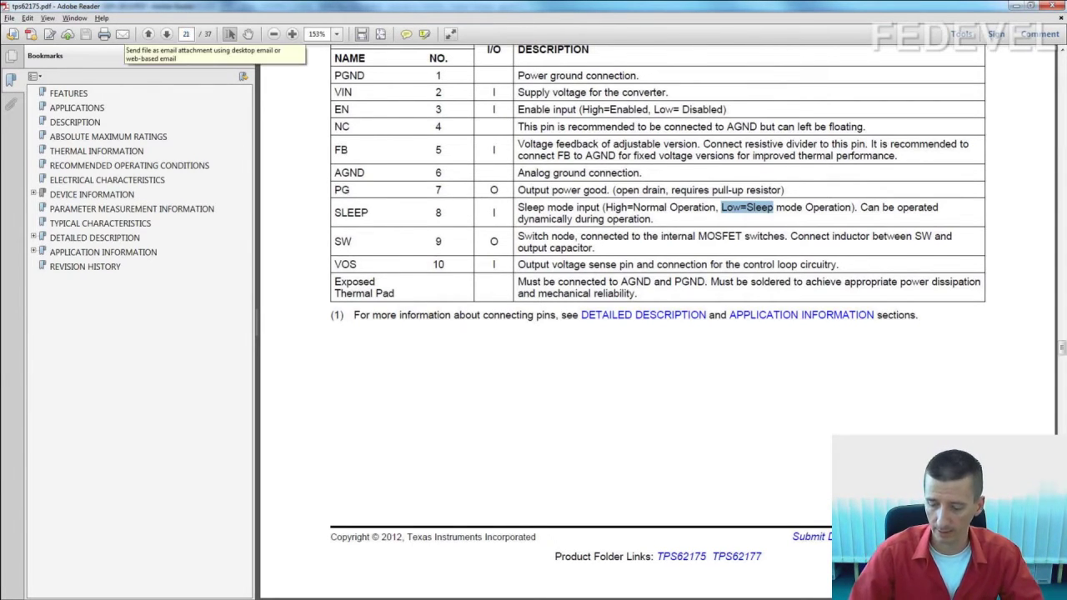
pyautogui.hotkey('alt', 'Left')
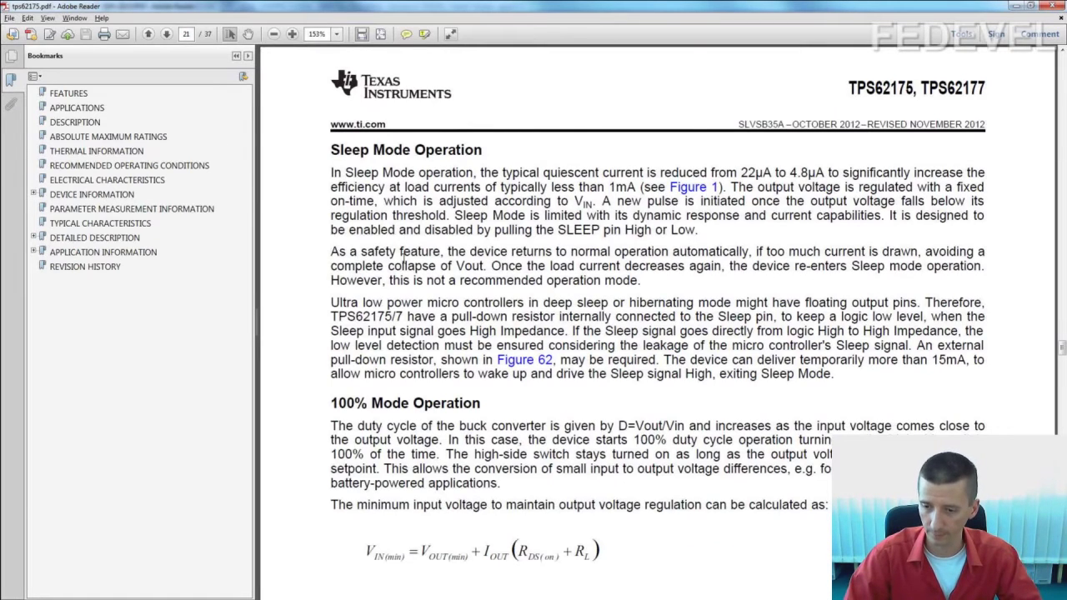
pyautogui.scroll(-2, 405, 217)
pyautogui.scroll(-1, 799, 238)
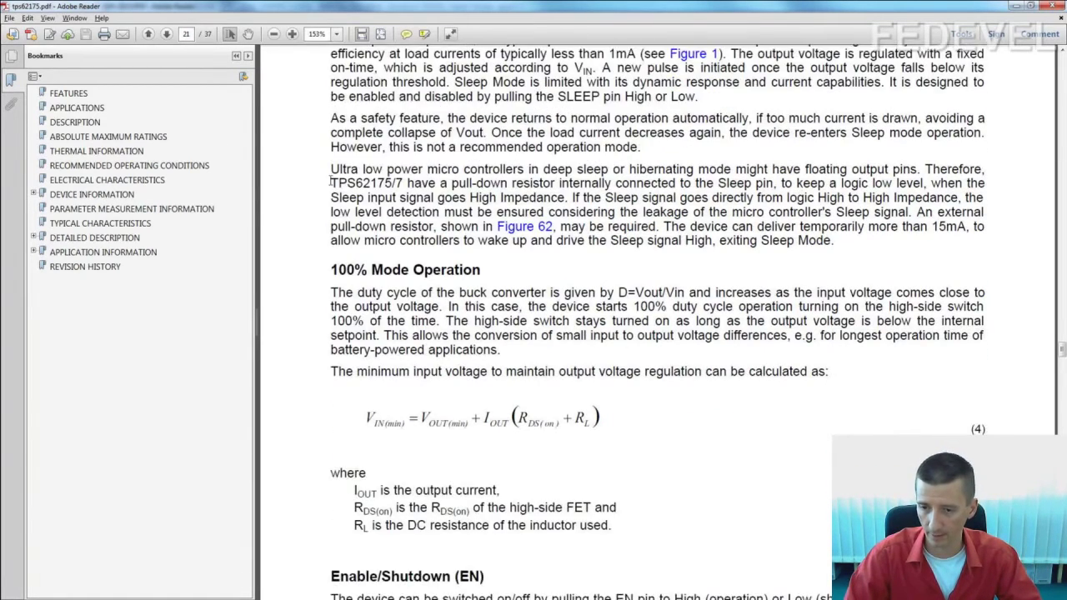
pyautogui.moveTo(331, 183); pyautogui.dragTo(779, 183)
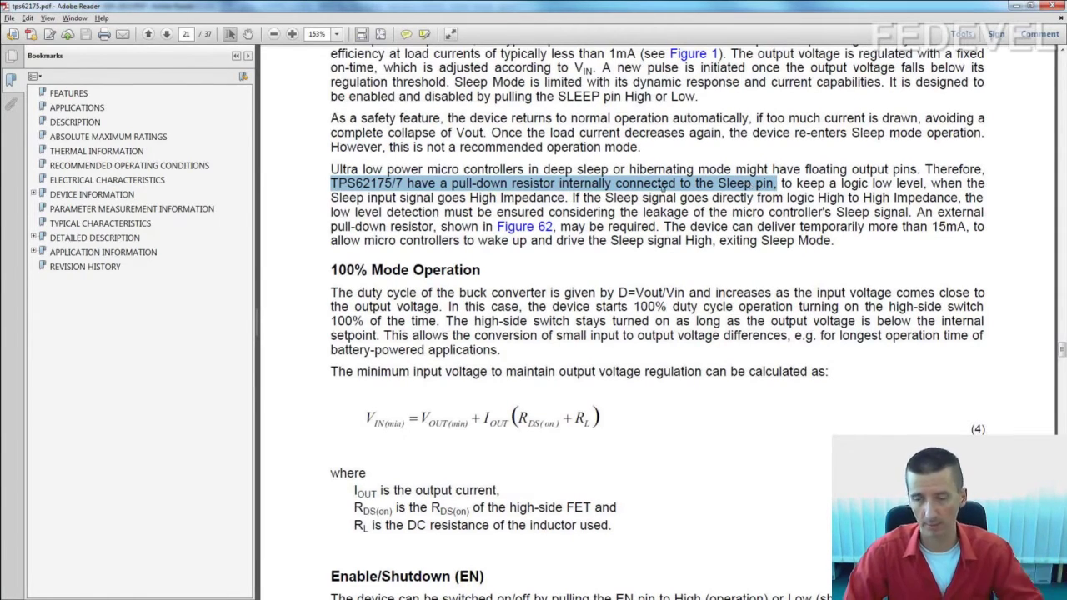
pyautogui.click(542, 190)
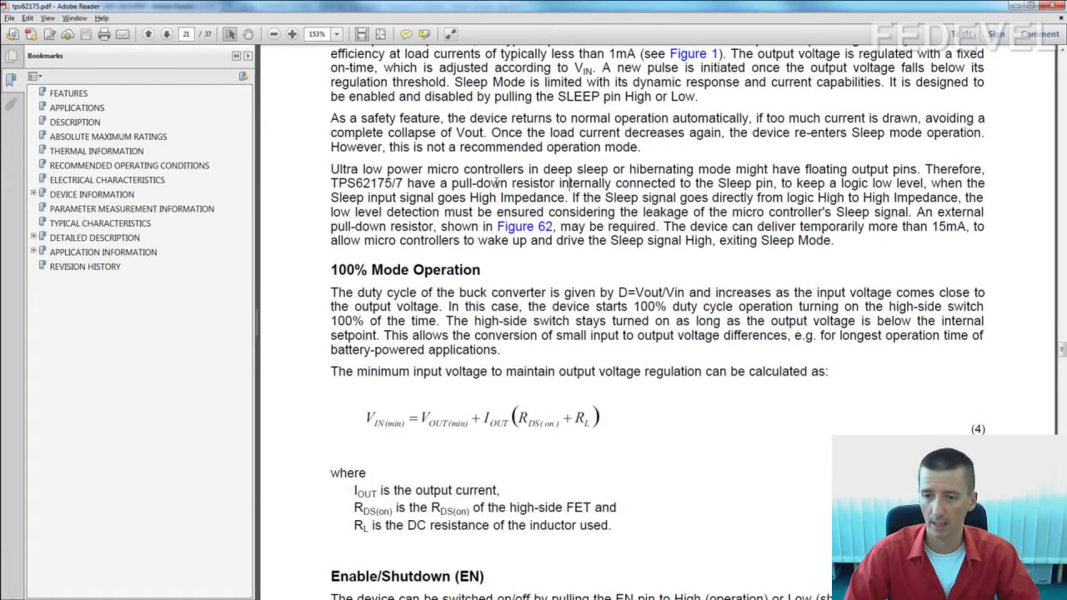
pyautogui.moveTo(452, 183); pyautogui.dragTo(612, 183)
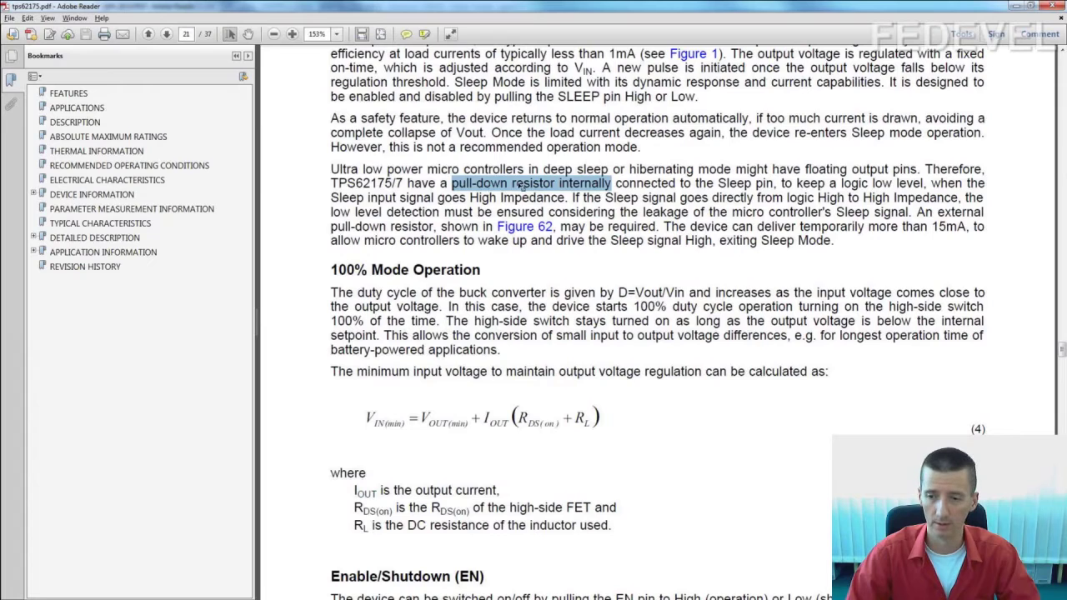
pyautogui.click(490, 188)
pyautogui.moveTo(476, 184); pyautogui.dragTo(594, 187)
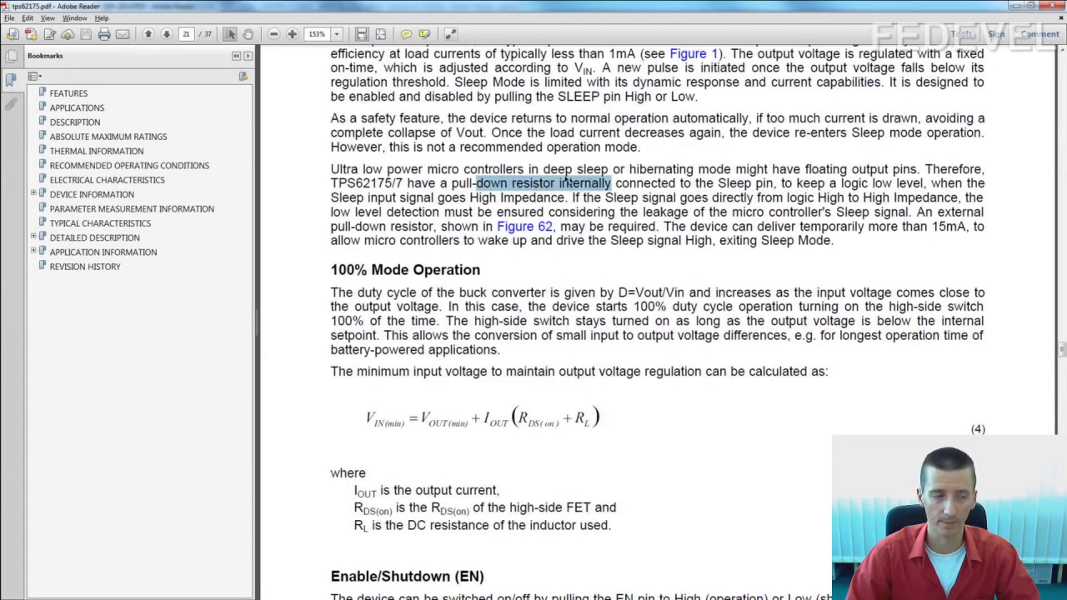
pyautogui.hotkey('alt', 'Tab')
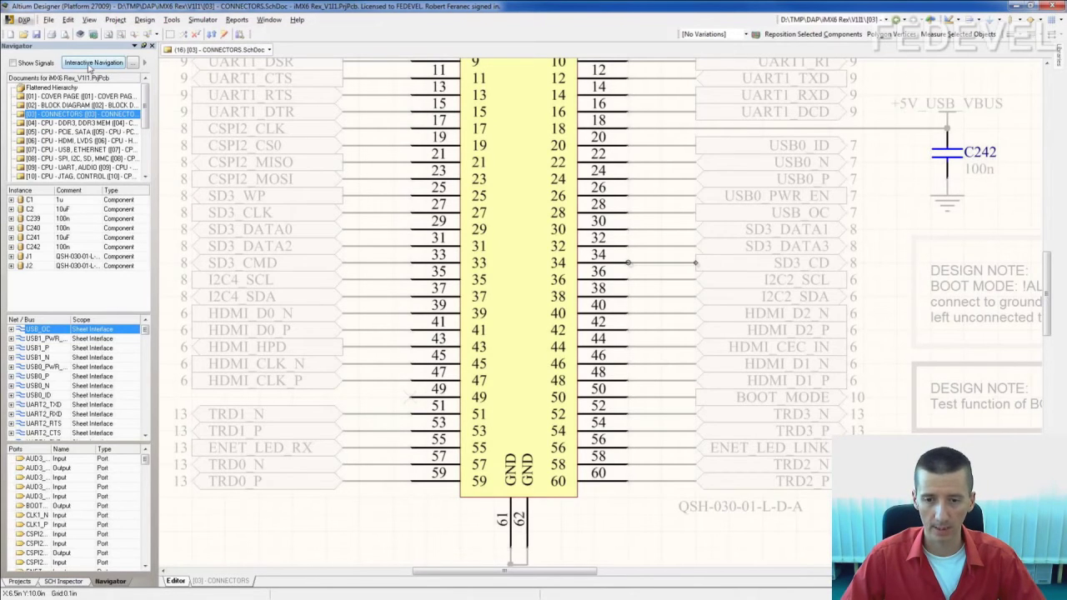
# - Trace SD3_WP from connector pin J1-25 to pull-up R40 and back using Interactive Navigation
pyautogui.click(90, 67)
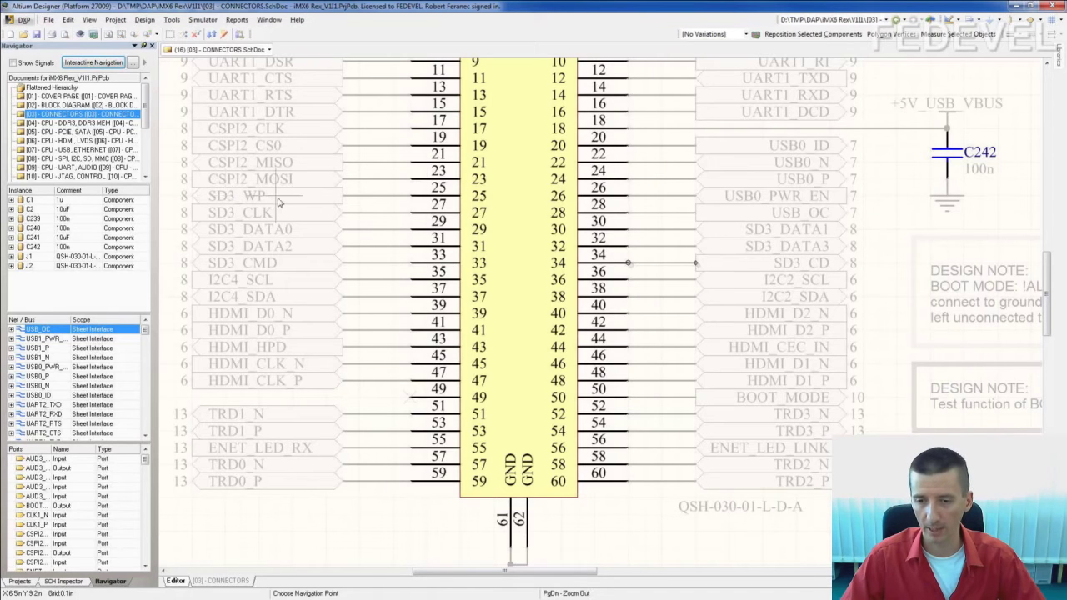
pyautogui.click(377, 204)
pyautogui.click(44, 464)
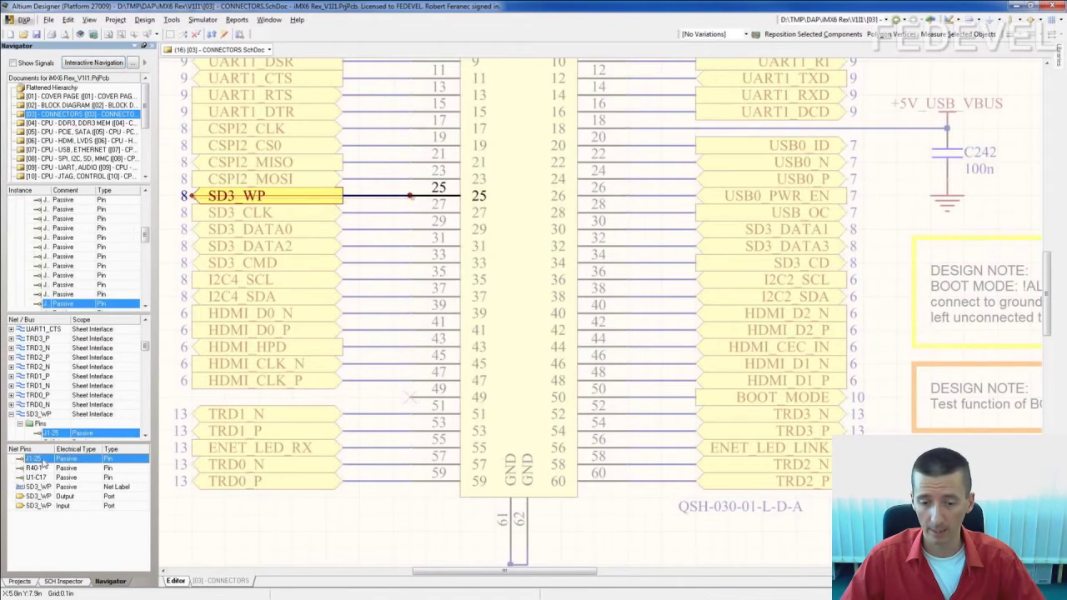
pyautogui.click(43, 468)
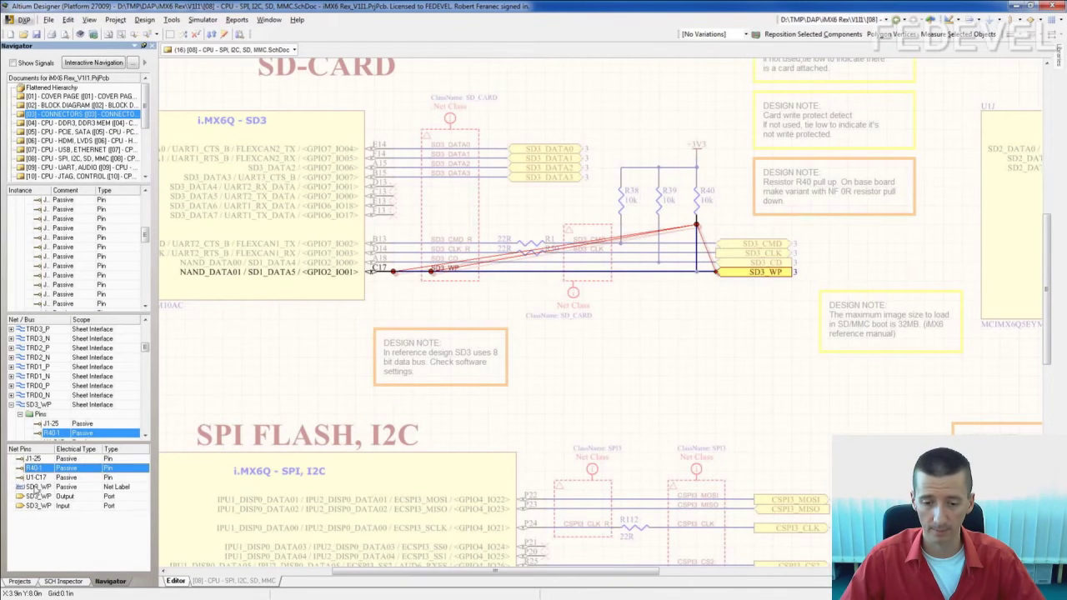
pyautogui.click(37, 458)
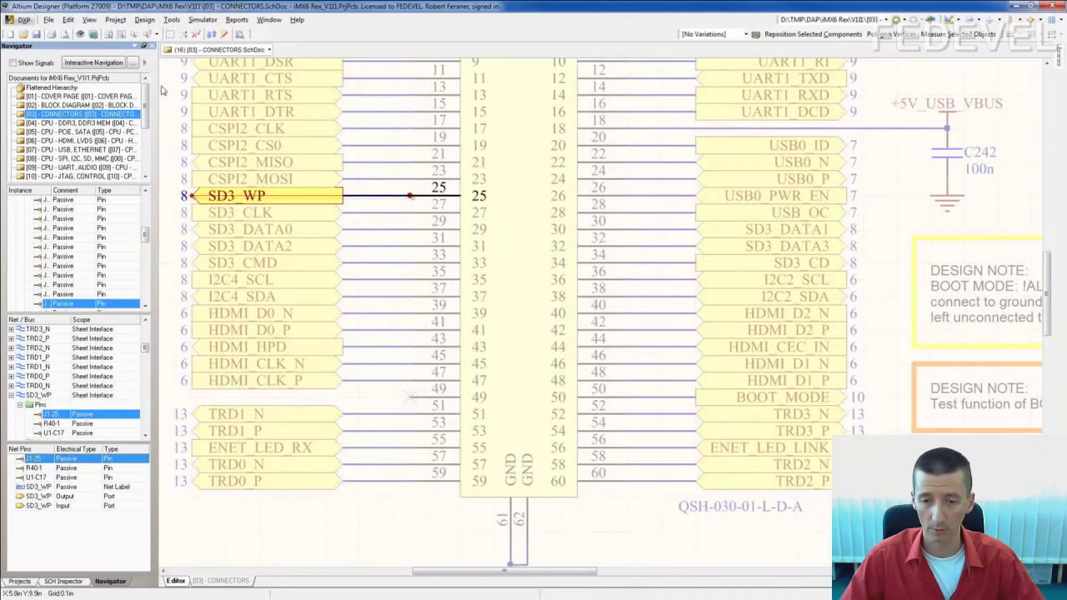
pyautogui.click(94, 62)
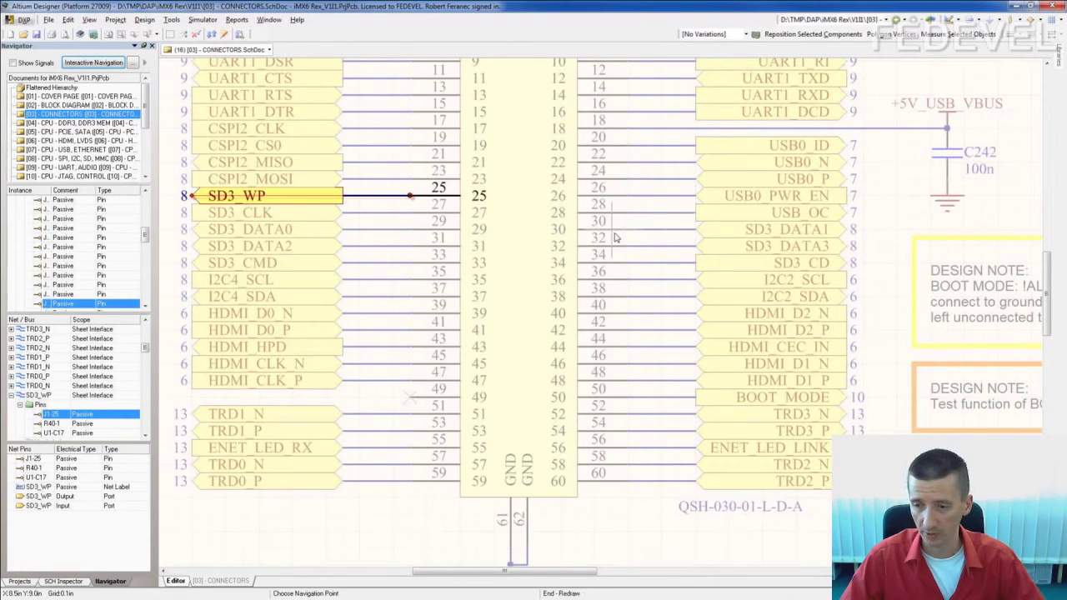
# - Trace SD3_CD from connector pin J1-34 to its 10k pull-up R39 on the SD card sheet
pyautogui.click(628, 263)
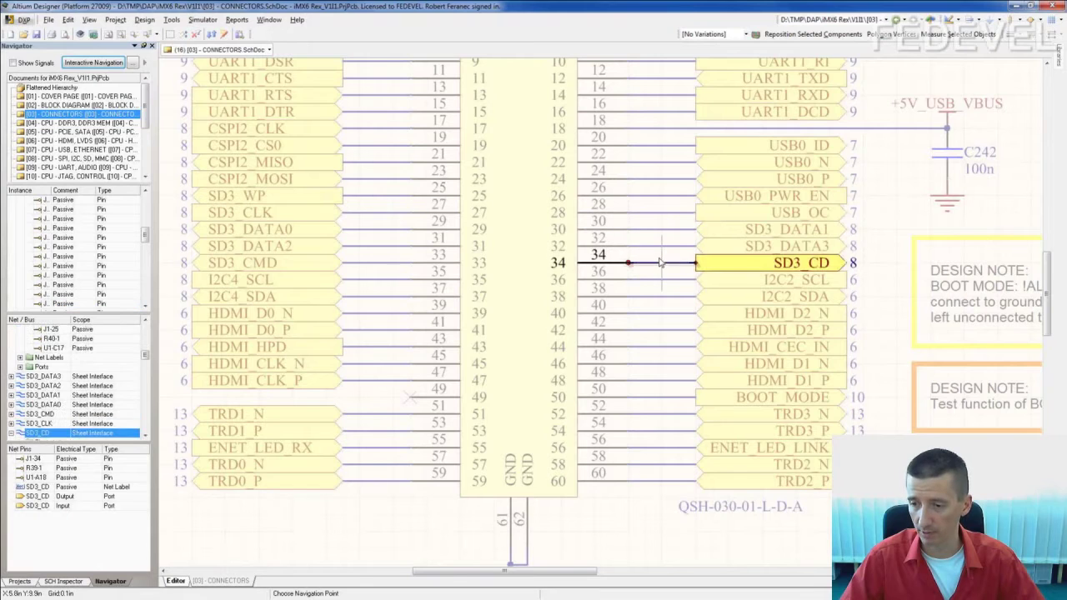
pyautogui.click(37, 468)
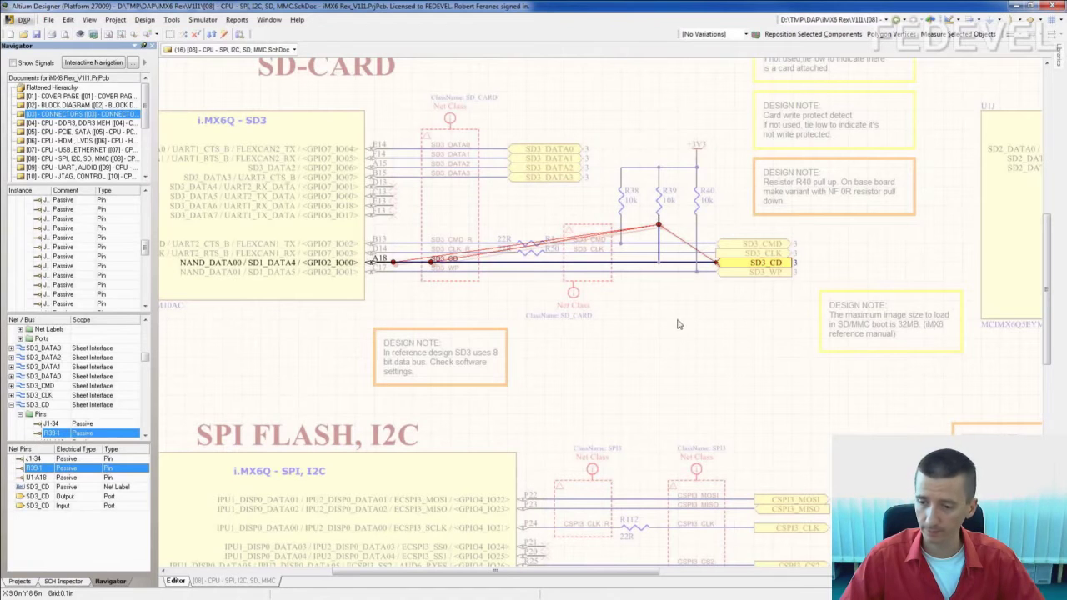
pyautogui.moveTo(639, 358); pyautogui.dragTo(736, 356, button='right')
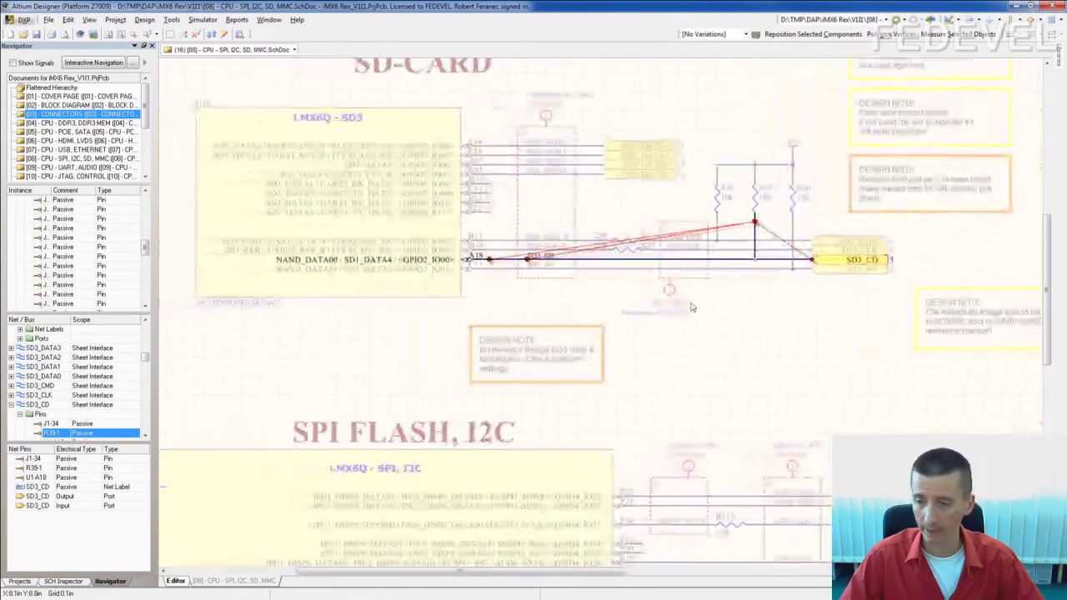
pyautogui.keyDown('ctrl'); pyautogui.scroll(3, 537, 247); pyautogui.keyUp('ctrl')
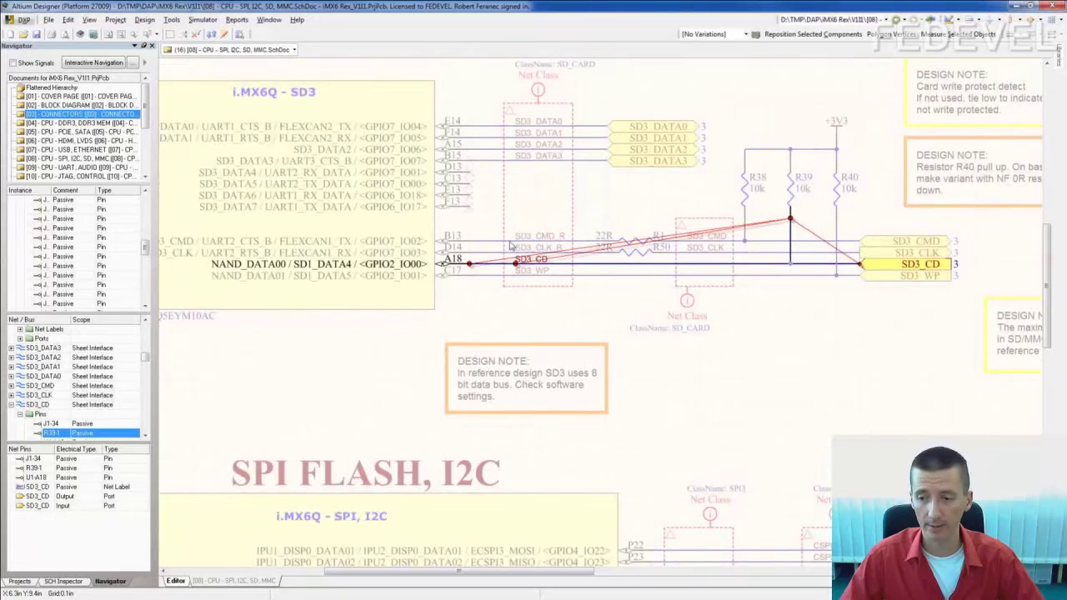
pyautogui.keyDown('ctrl'); pyautogui.scroll(2, 542, 251); pyautogui.keyUp('ctrl')
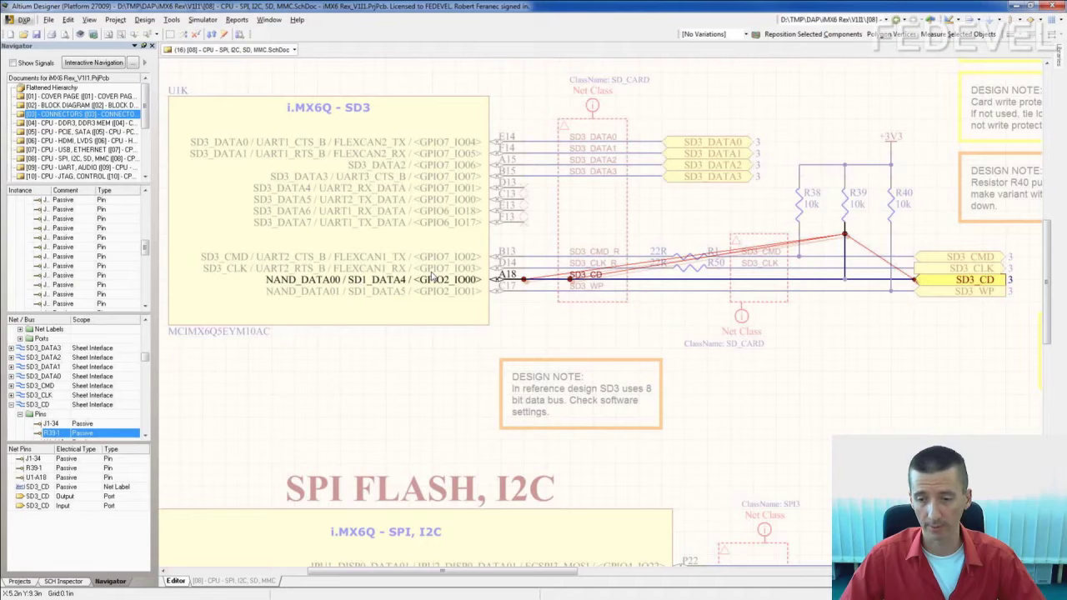
pyautogui.moveTo(285, 162); pyautogui.dragTo(307, 184, button='right')
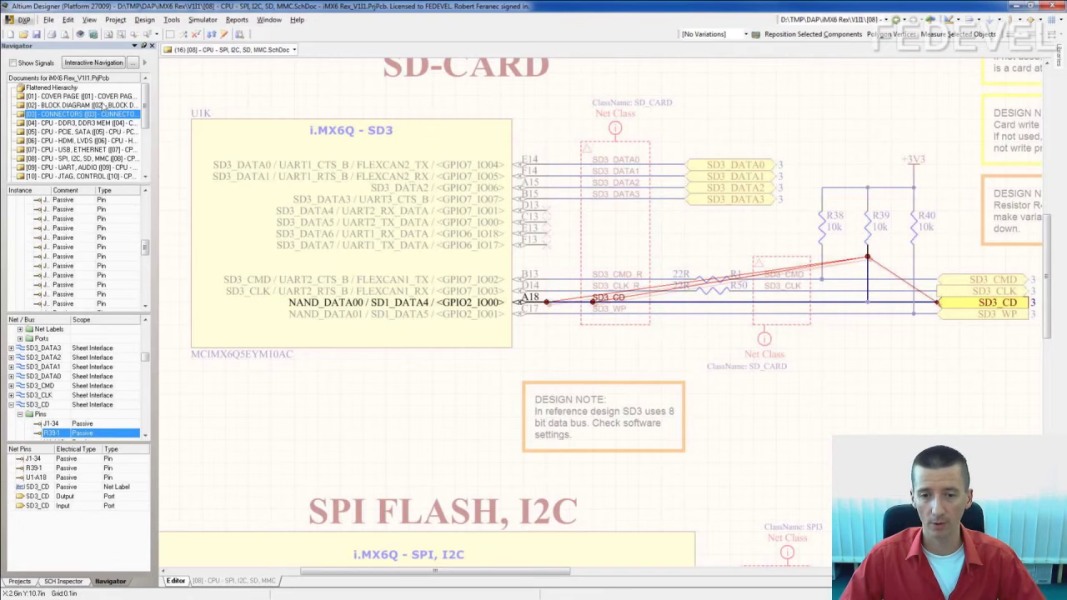
# - Open the [05] CPU - PCIE, SATA sheet with its 100n coupling capacitors and 49R9 terminations
pyautogui.click(64, 133)
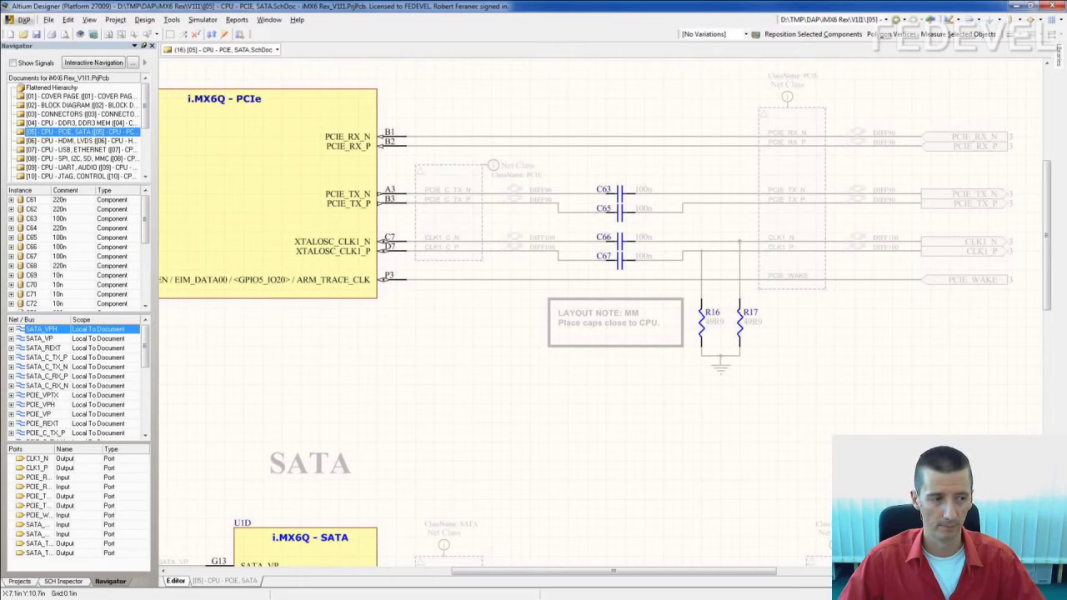
# - Open the CPU - JTAG, CONTROL schematic sheet in the Navigator
pyautogui.click(79, 175)
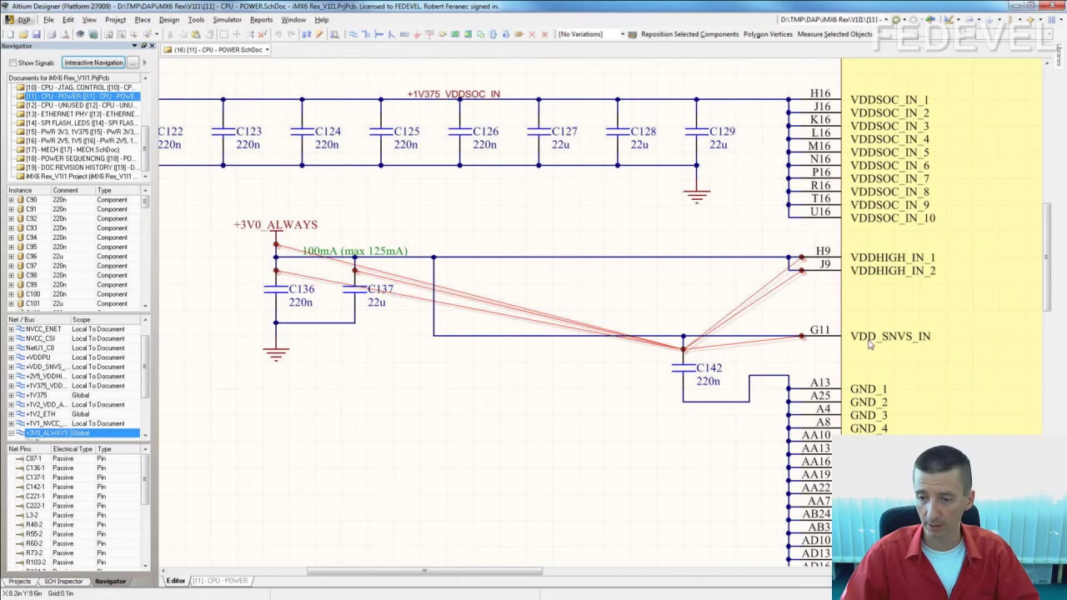
pyautogui.keyDown('ctrl'); pyautogui.scroll(3, 869, 344); pyautogui.keyUp('ctrl')
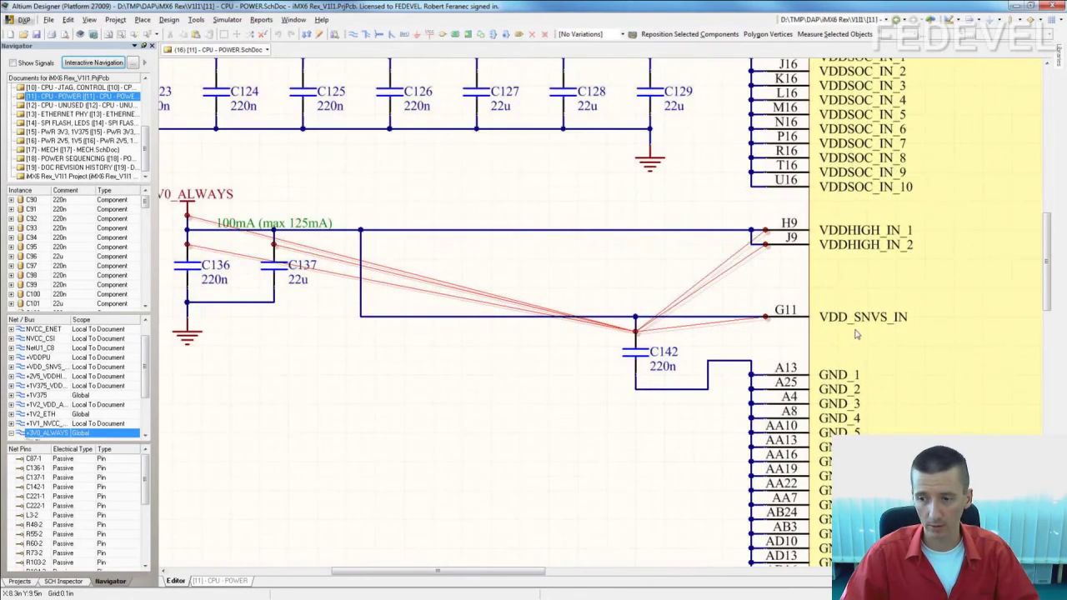
pyautogui.moveTo(782, 339); pyautogui.dragTo(797, 338, button='right')
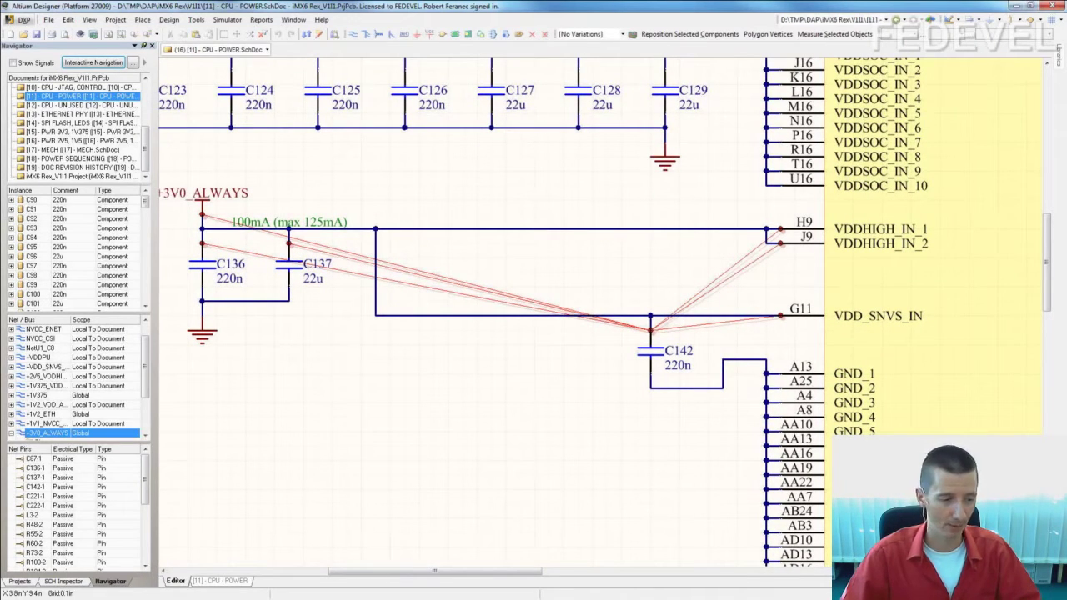
# - Back in the datasheet, highlight the VDD_SNVS_IN 2.8–3.3 V operating range
pyautogui.hotkey('alt', 'Tab')
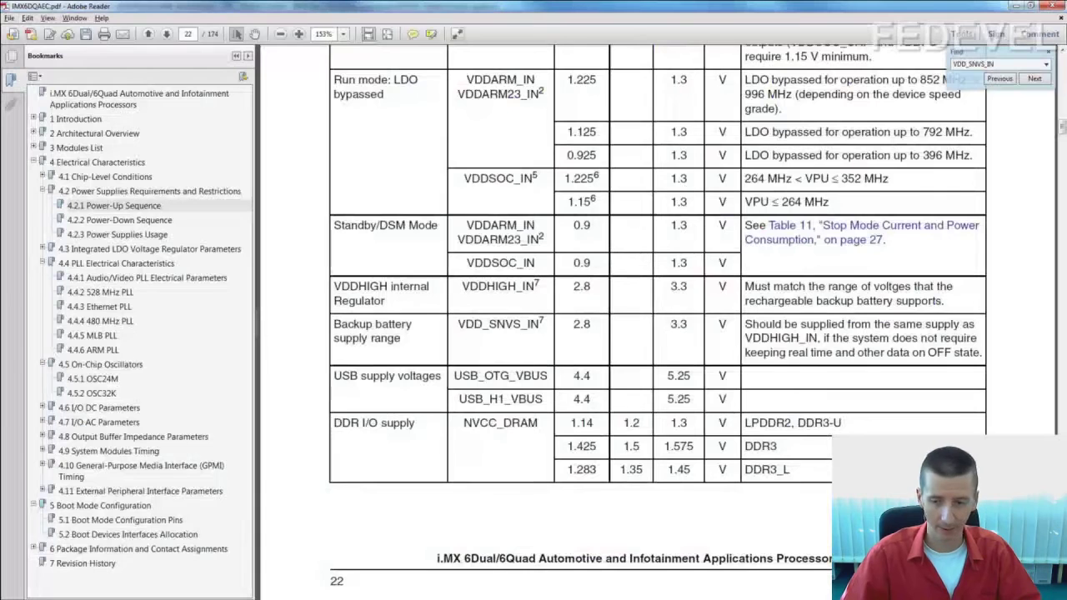
pyautogui.moveTo(530, 327); pyautogui.dragTo(688, 327)
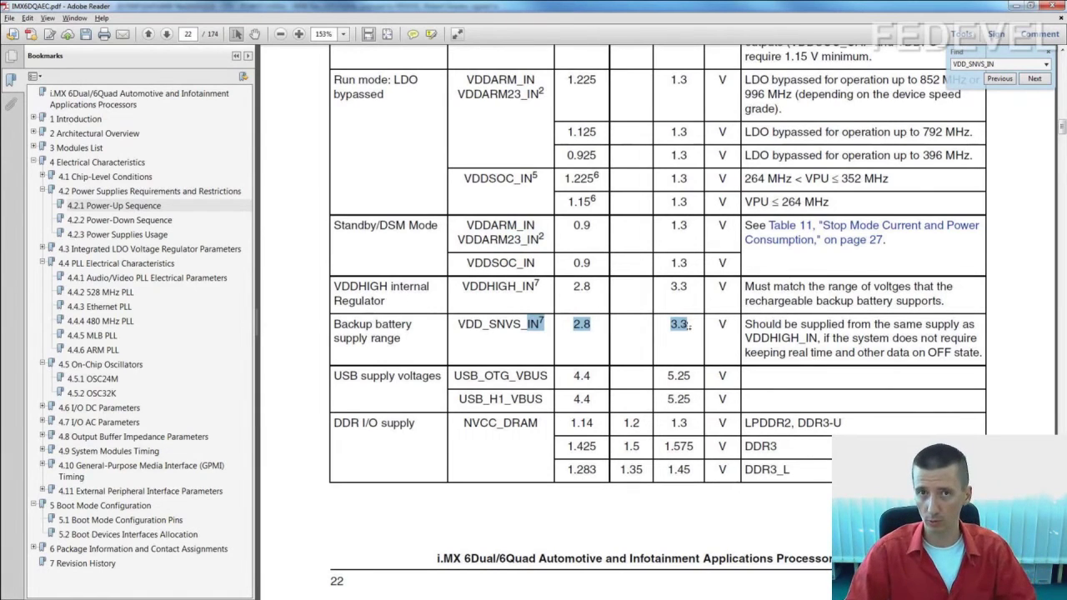
pyautogui.click(580, 325)
# - Search onward for VDD_SNVS_IN to reach its 275 µA maximum in Table 10
pyautogui.moveTo(488, 325); pyautogui.dragTo(538, 325)
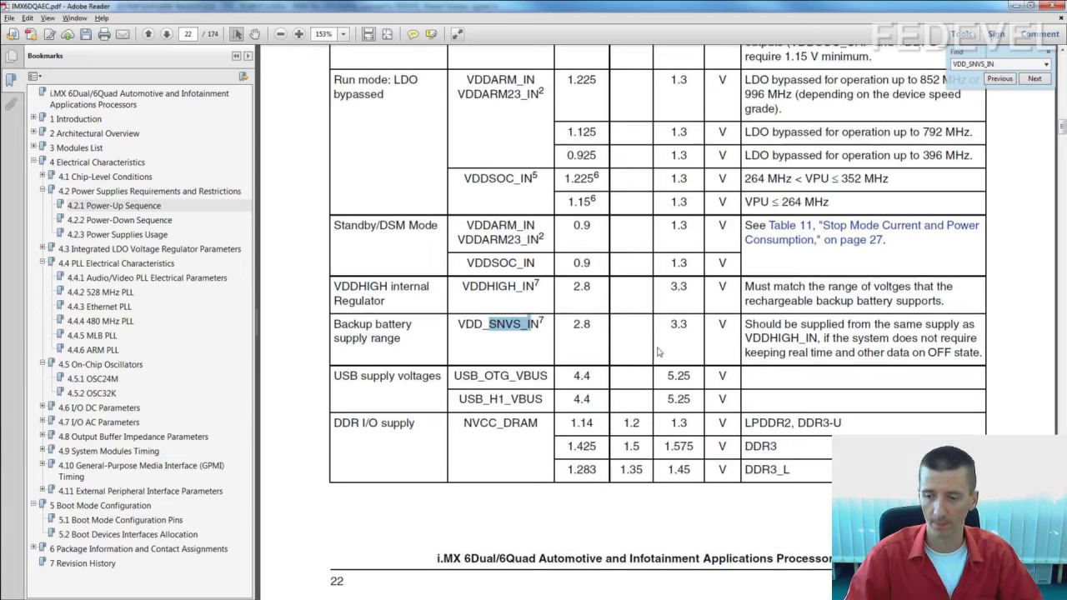
pyautogui.click(1033, 79)
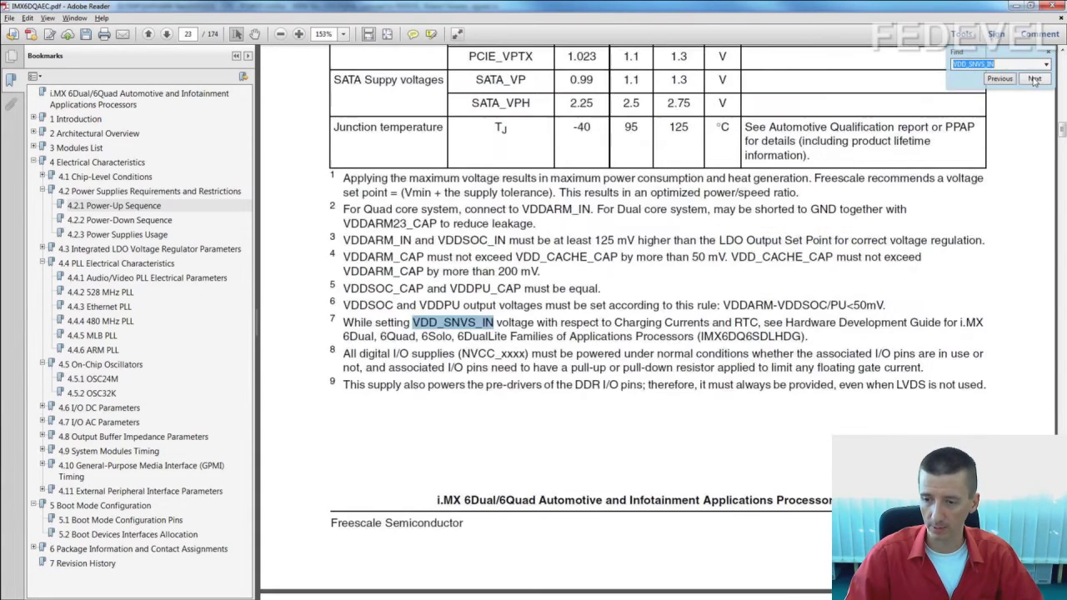
pyautogui.click(1034, 79)
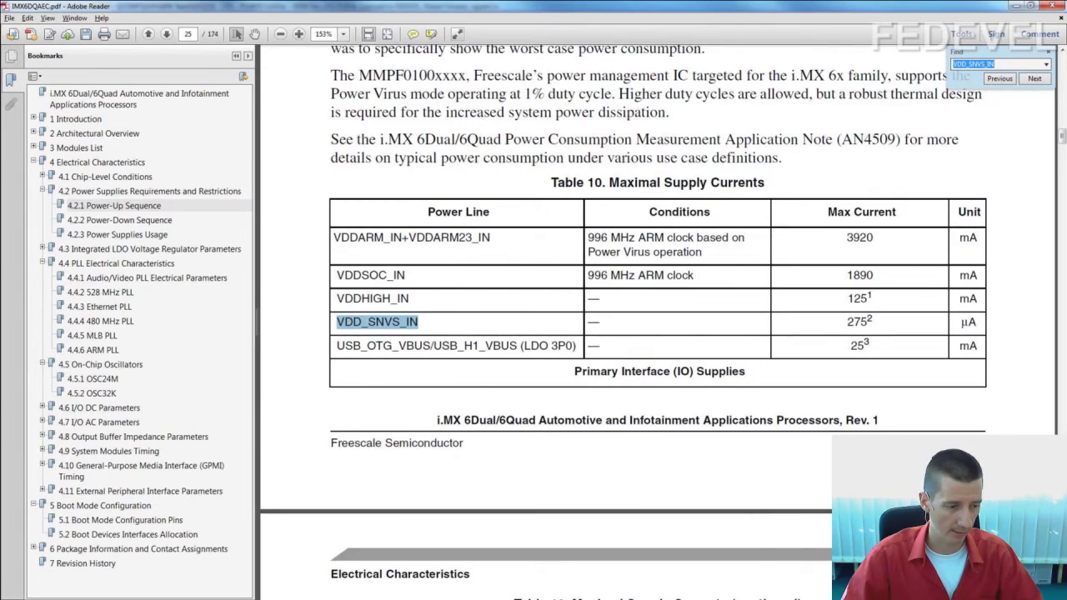
# - Return to the CPU - POWER sheet and zoom onto the VDDARM and VDDSOC decoupling area
pyautogui.hotkey('alt', 'Tab')
pyautogui.keyDown('ctrl'); pyautogui.scroll(-3, 281, 405); pyautogui.keyUp('ctrl')
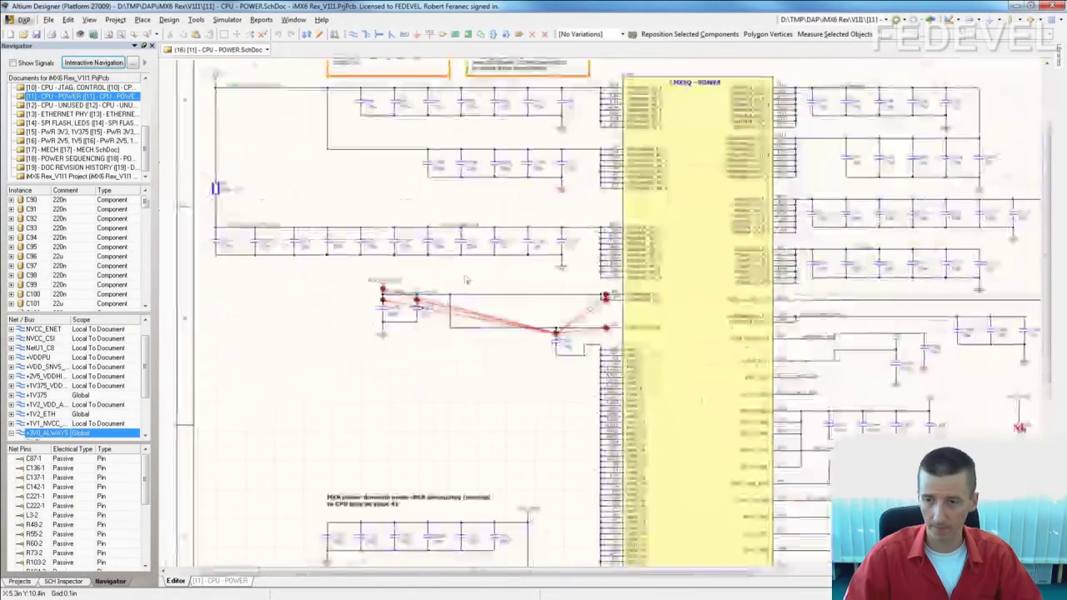
pyautogui.keyDown('ctrl'); pyautogui.scroll(5, 696, 226); pyautogui.keyUp('ctrl')
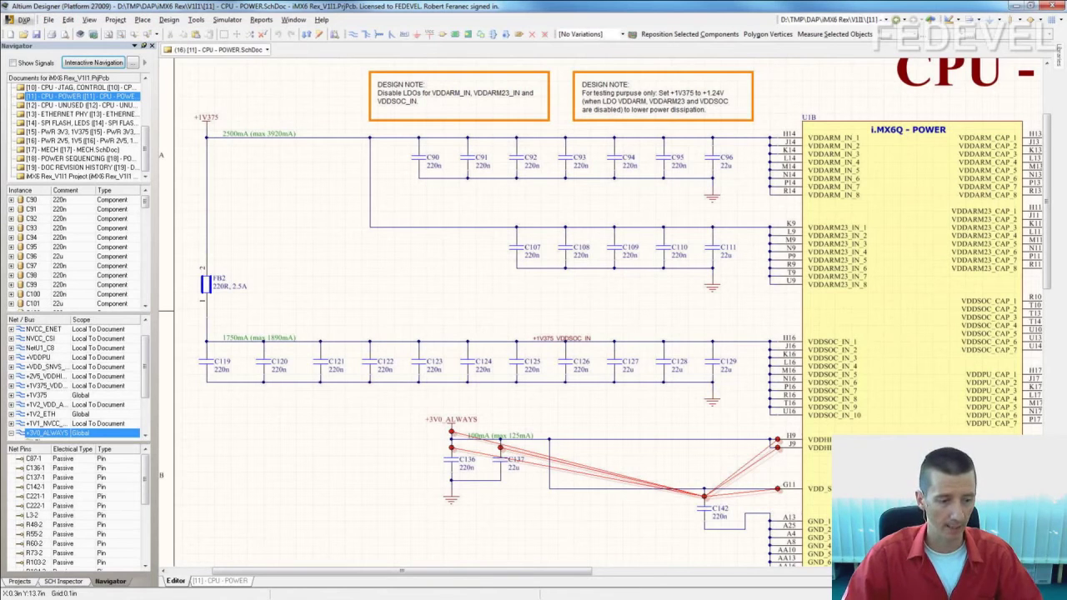
# - Highlight Table 10's VDDARM and VDDSOC_IN rows and their 3920 mA and 1890 mA maximums
pyautogui.hotkey('alt', 'Tab')
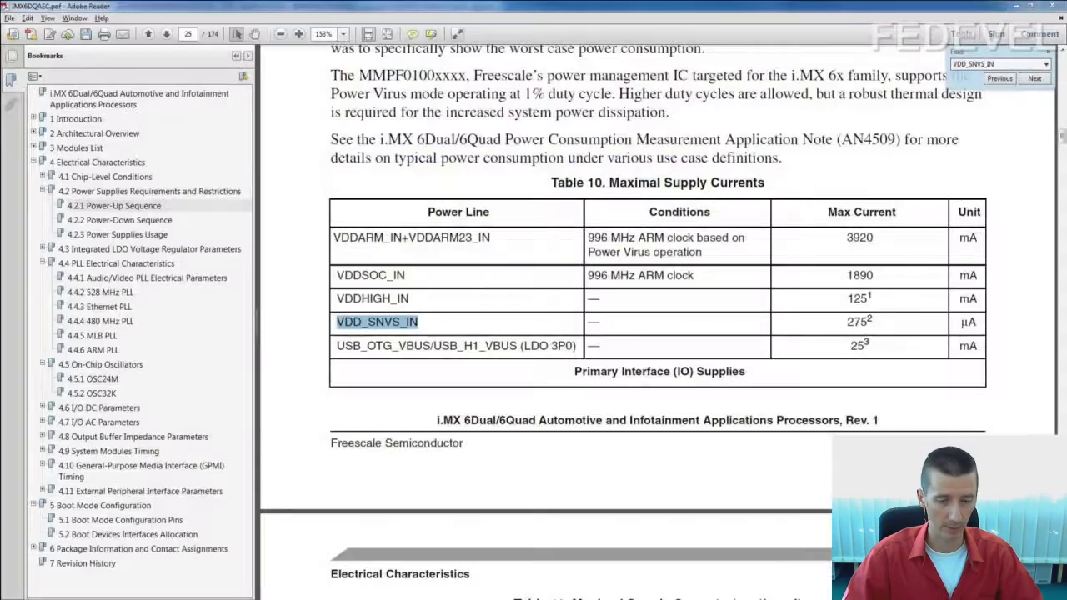
pyautogui.moveTo(338, 238); pyautogui.dragTo(405, 275)
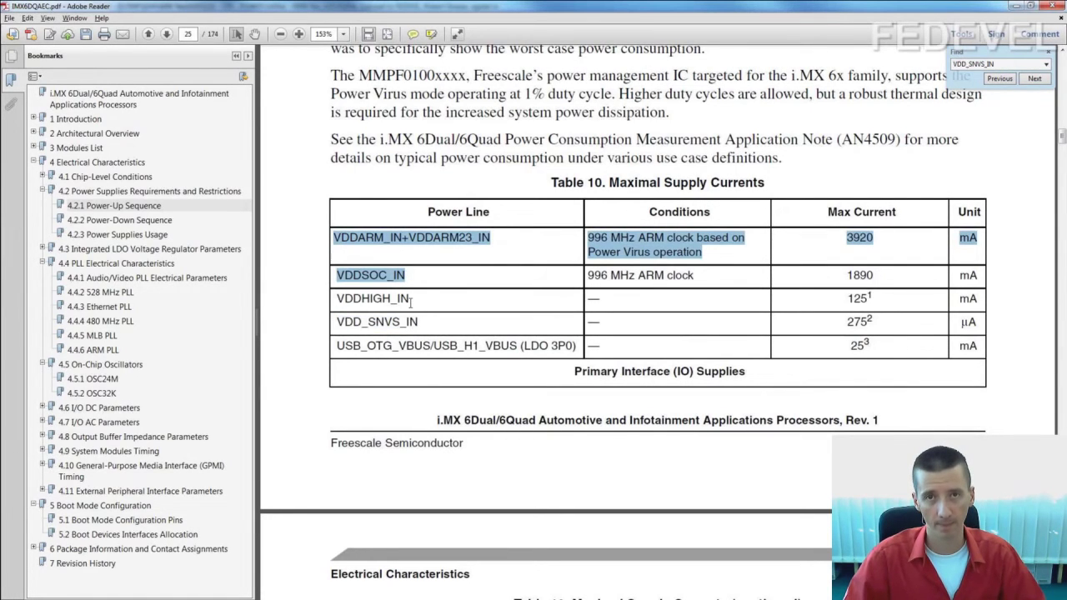
pyautogui.click(906, 247)
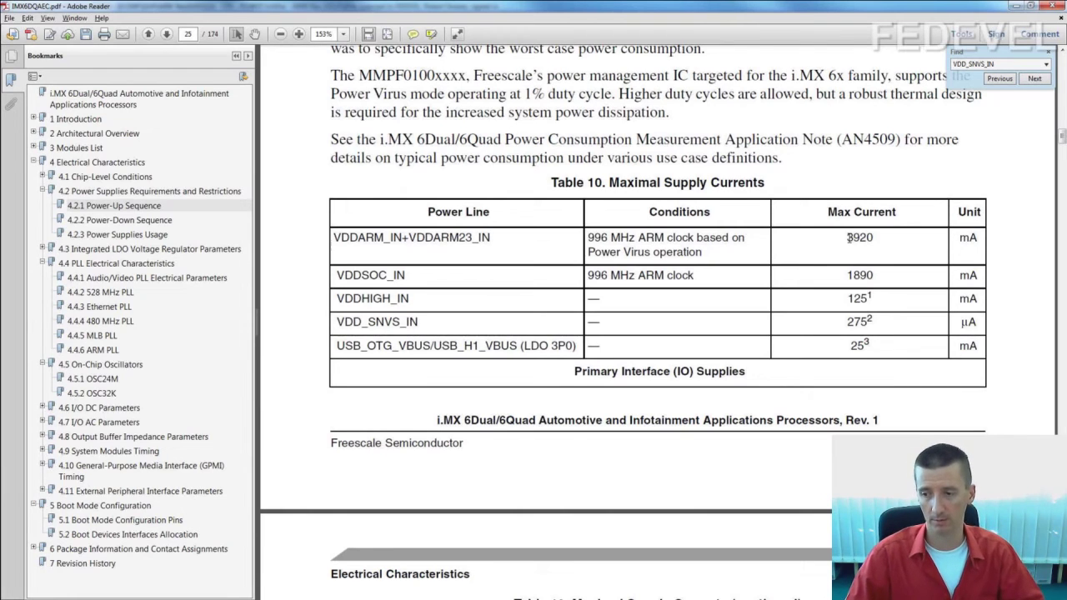
pyautogui.moveTo(874, 275); pyautogui.dragTo(840, 234)
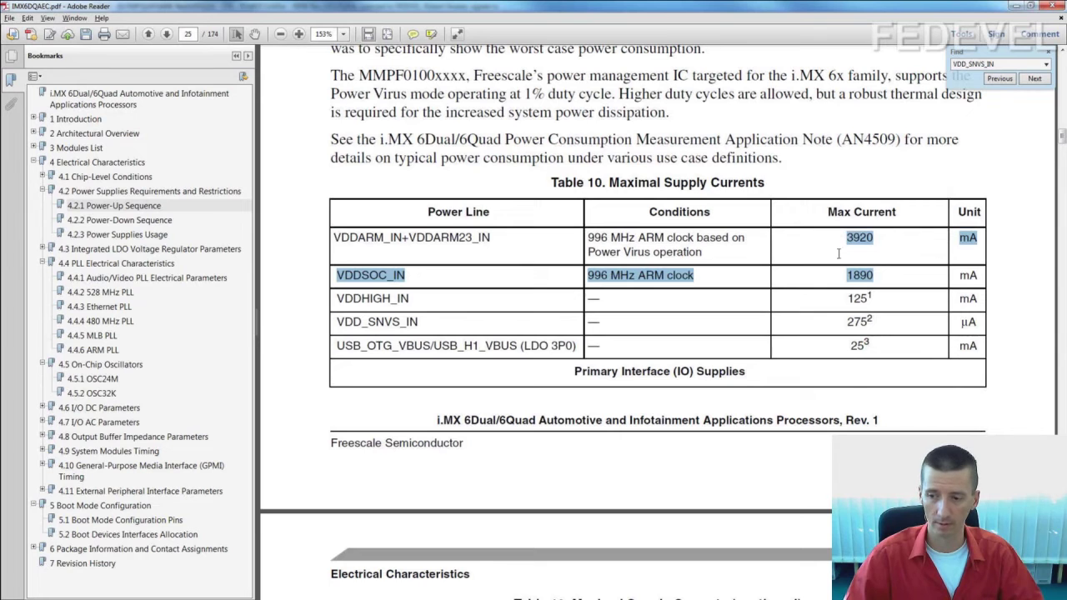
pyautogui.hotkey('alt', 'Tab')
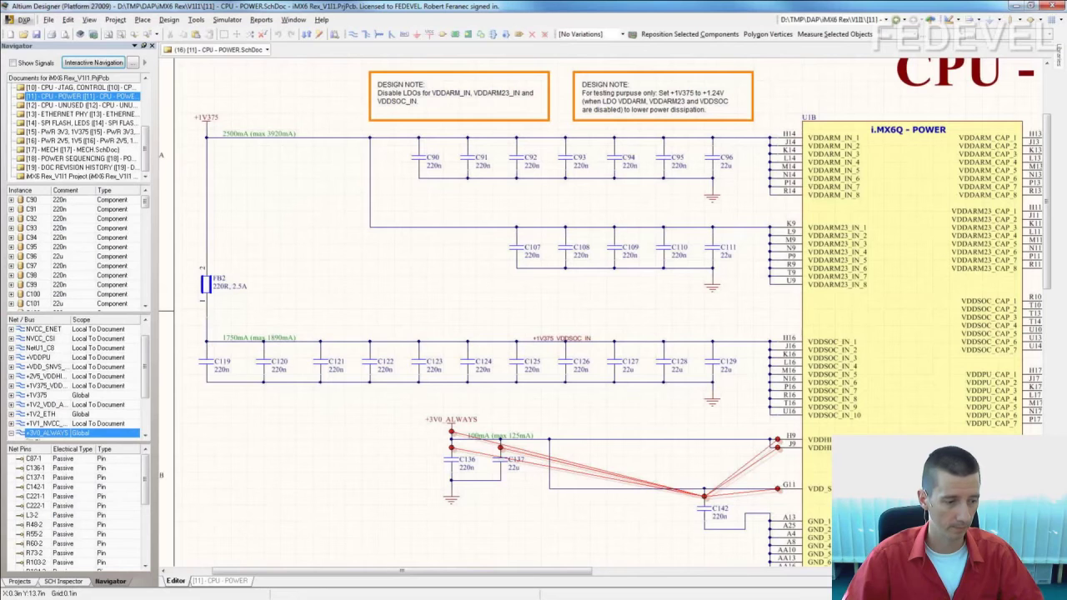
# - Highlight the +1V375 net via Interactive Navigation and step through its first capacitor pins from C90-1
pyautogui.click(93, 62)
pyautogui.click(301, 138)
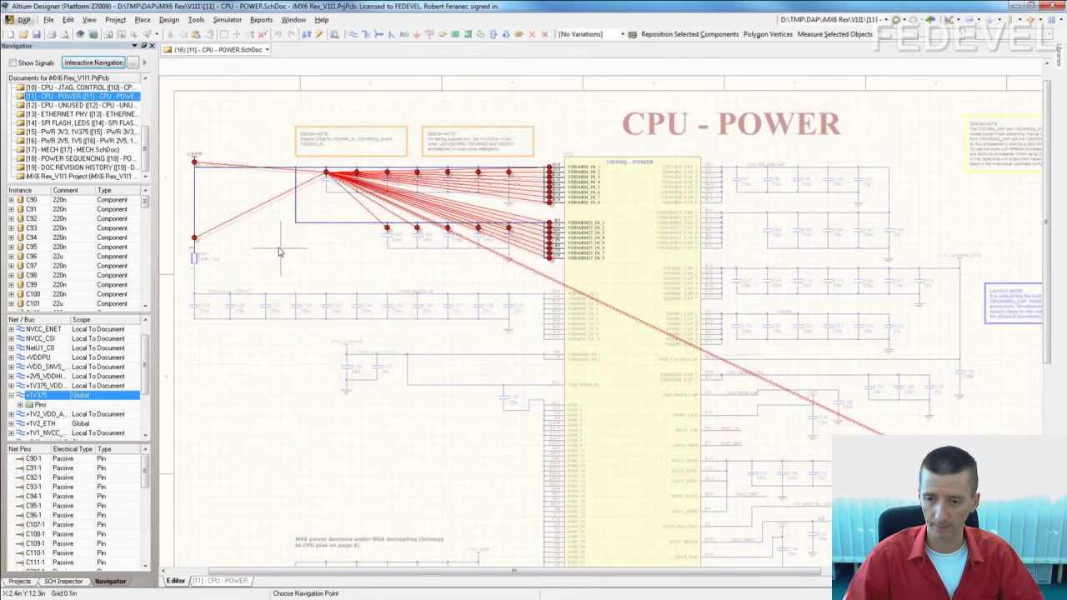
pyautogui.click(33, 459)
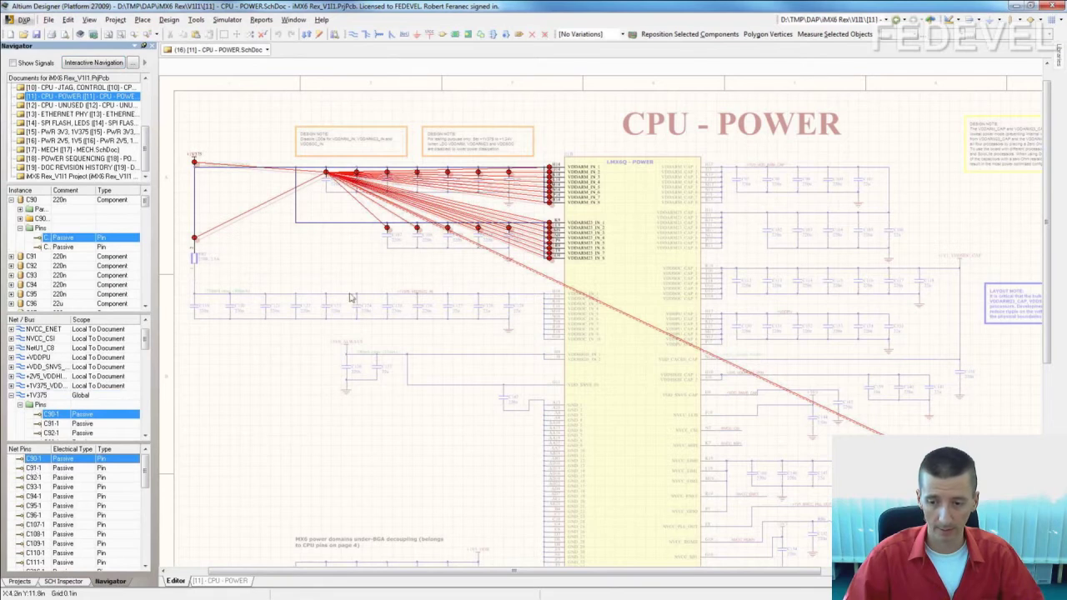
pyautogui.click(35, 469)
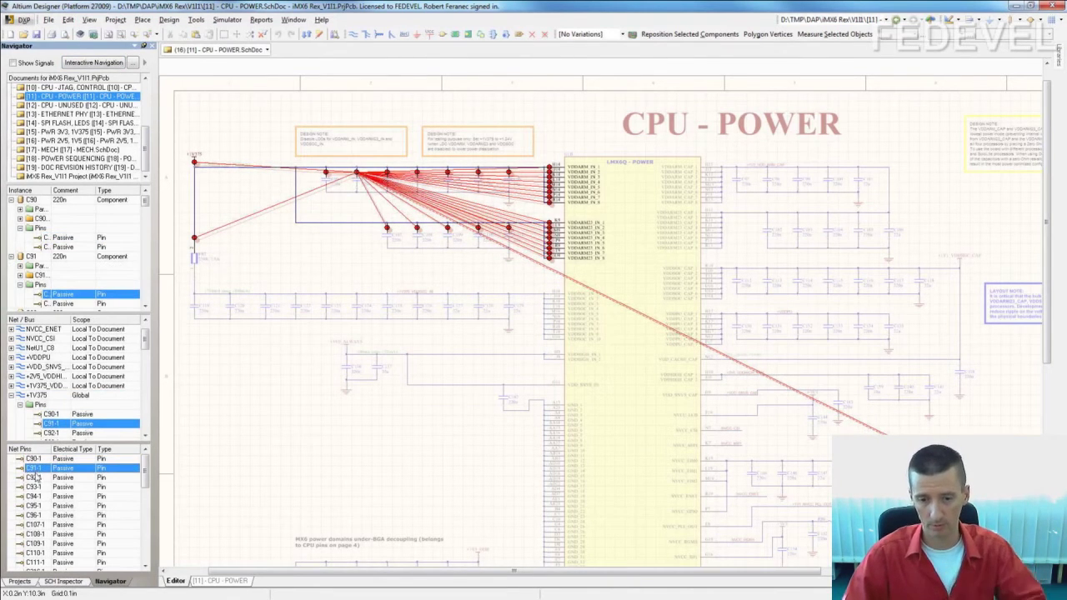
pyautogui.click(33, 478)
pyautogui.click(33, 487)
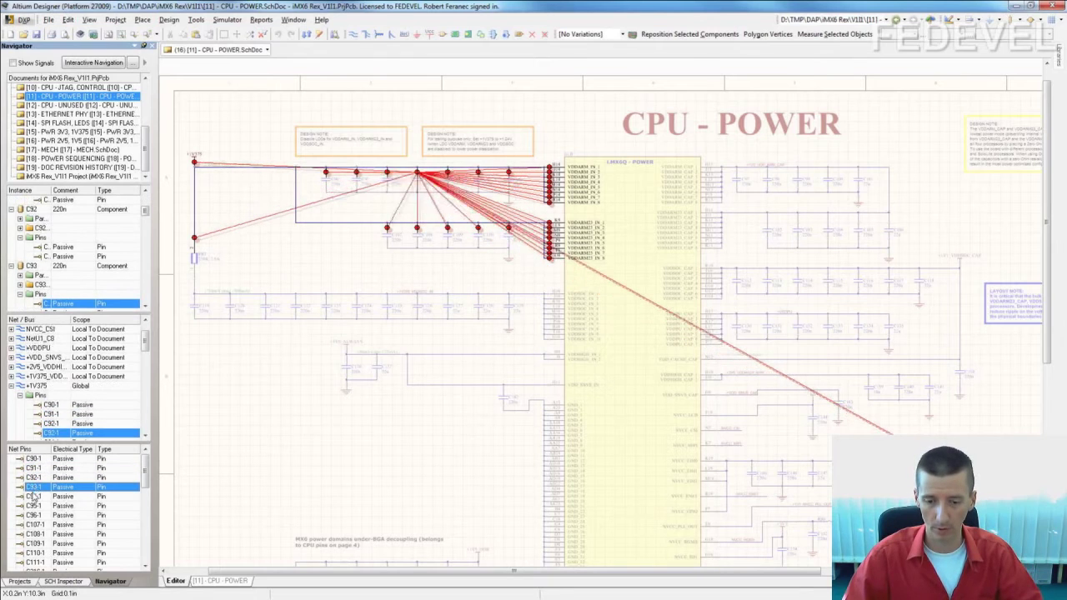
pyautogui.click(34, 496)
# - Continue through the +1V375 capacitor pins from C95-1 to C111-1
pyautogui.click(33, 506)
pyautogui.click(34, 515)
pyautogui.click(34, 524)
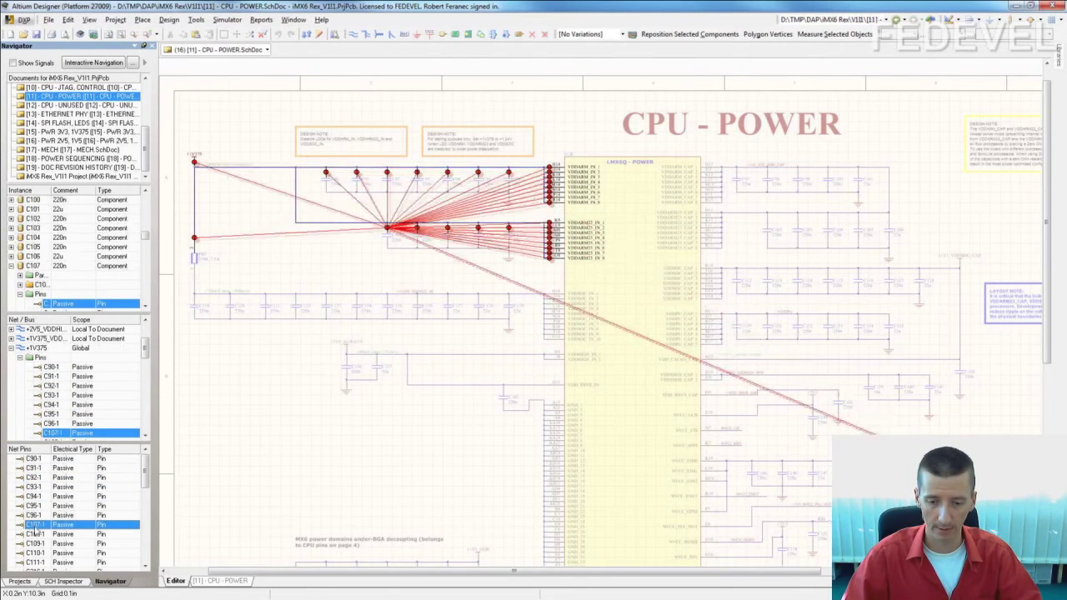
pyautogui.click(34, 534)
pyautogui.click(34, 544)
pyautogui.click(35, 552)
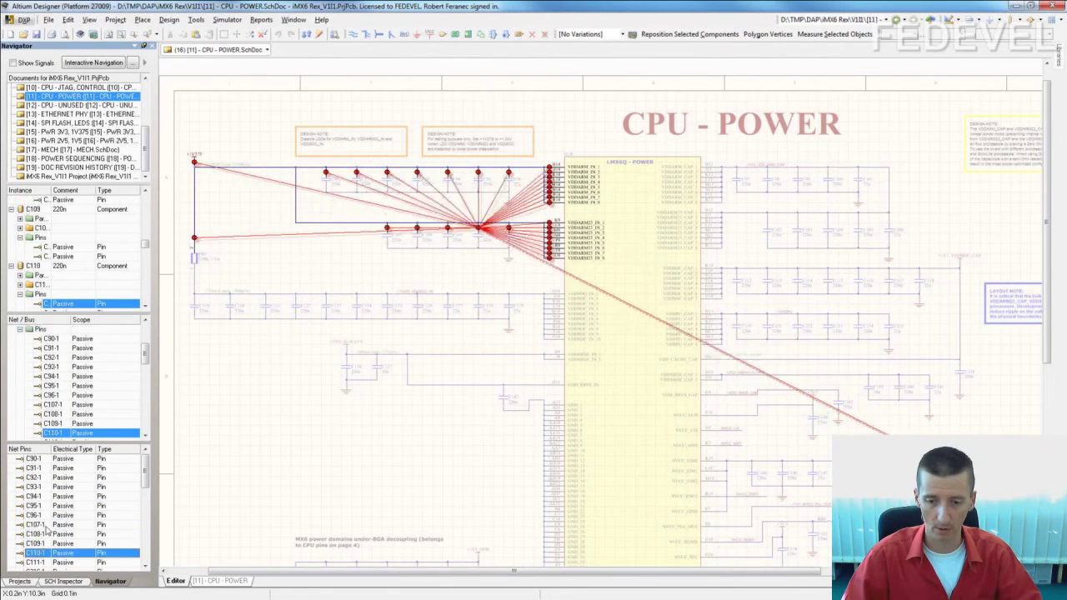
pyautogui.scroll(-2, 42, 538)
pyautogui.click(36, 506)
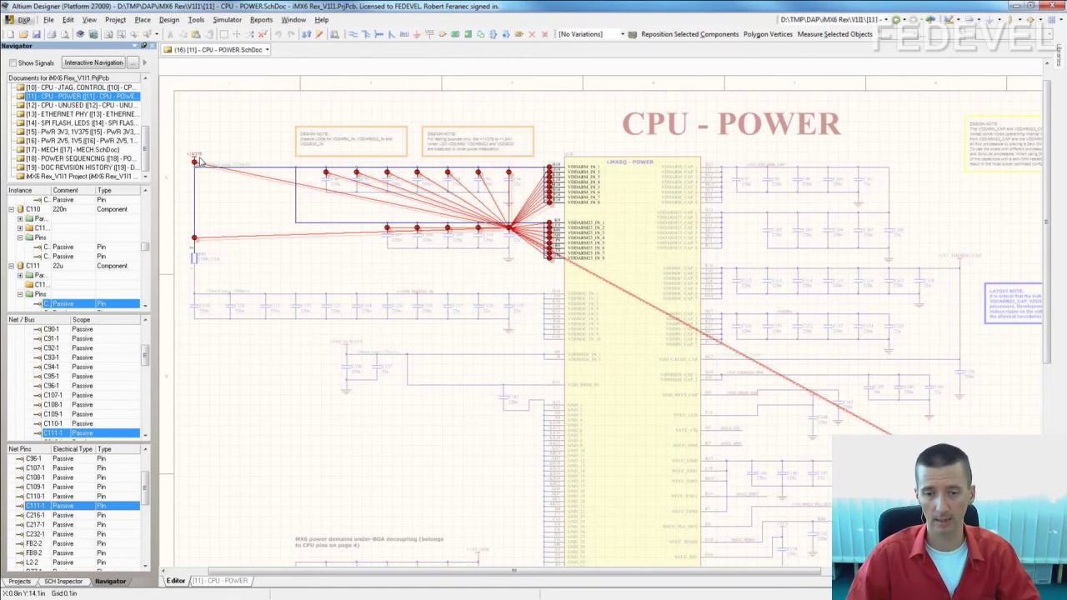
# - Jump to C217 and C216 on the regulator sheet and inspect the +1V375 output's 5.8 A note
pyautogui.click(58, 524)
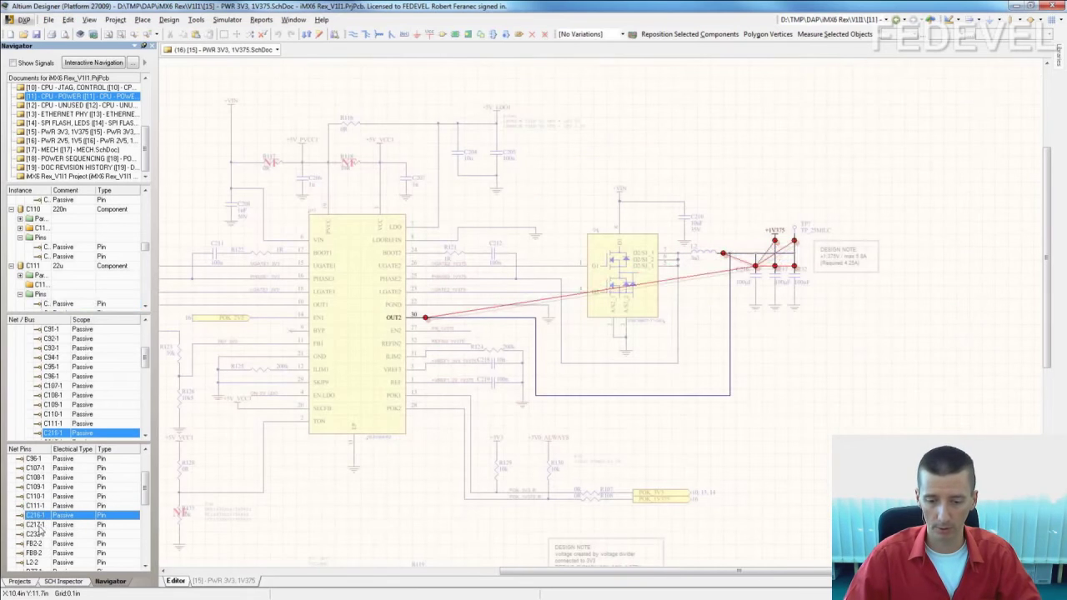
pyautogui.click(37, 516)
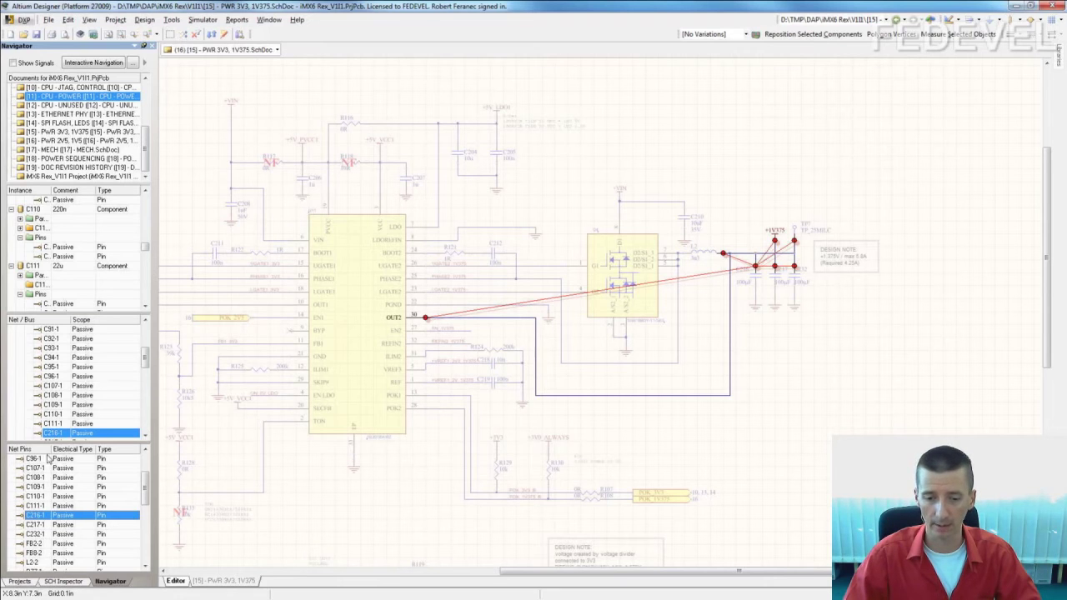
pyautogui.moveTo(885, 381); pyautogui.dragTo(869, 374, button='right')
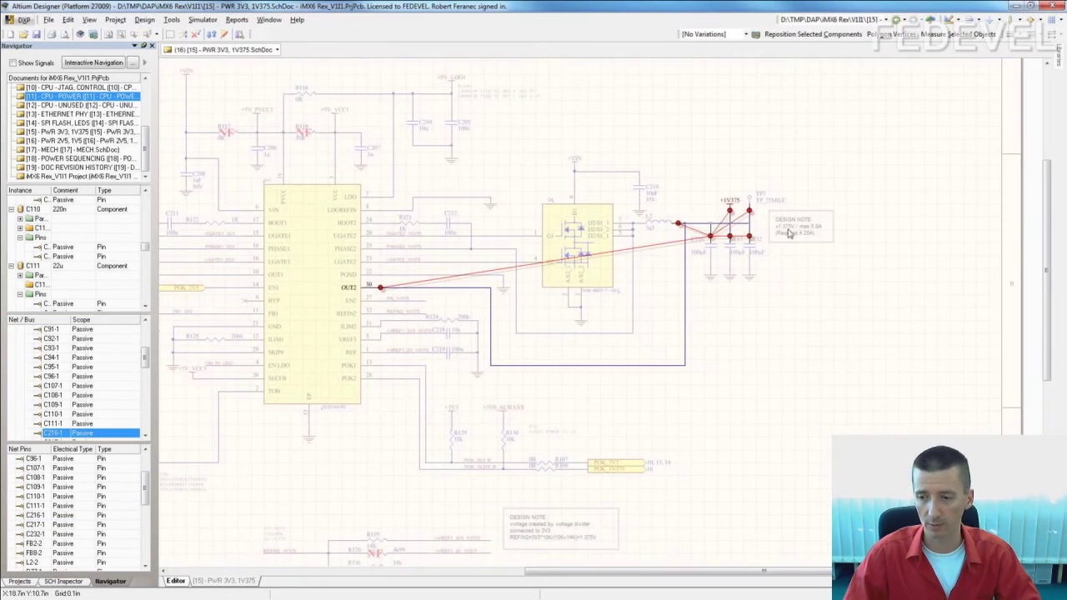
pyautogui.keyDown('ctrl'); pyautogui.scroll(6, 829, 258); pyautogui.keyUp('ctrl')
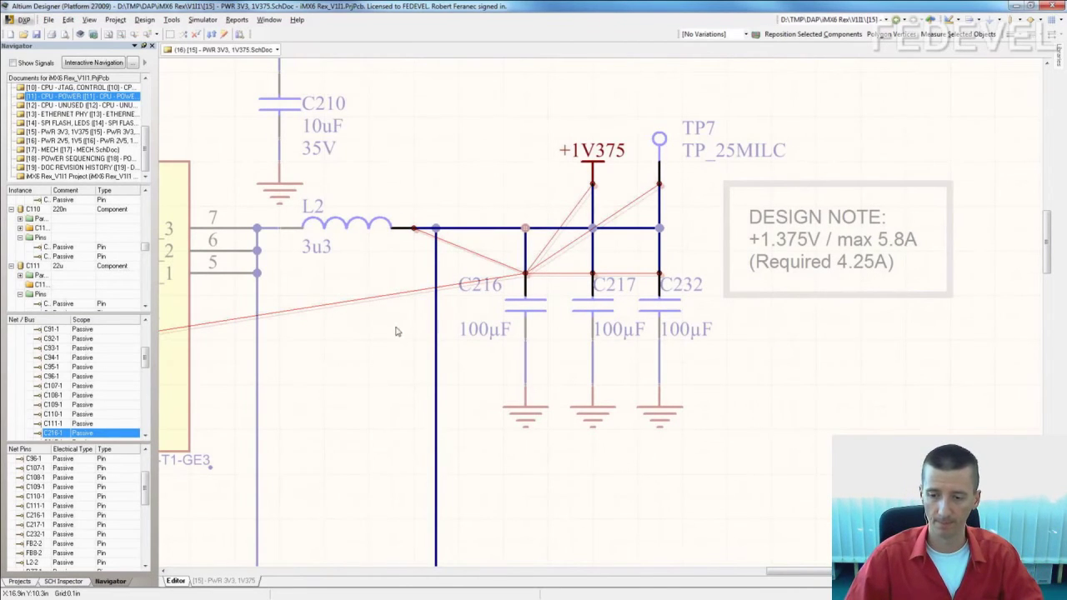
pyautogui.keyDown('ctrl'); pyautogui.scroll(-5, 569, 291); pyautogui.keyUp('ctrl')
pyautogui.keyDown('ctrl'); pyautogui.scroll(-2, 568, 291); pyautogui.keyUp('ctrl')
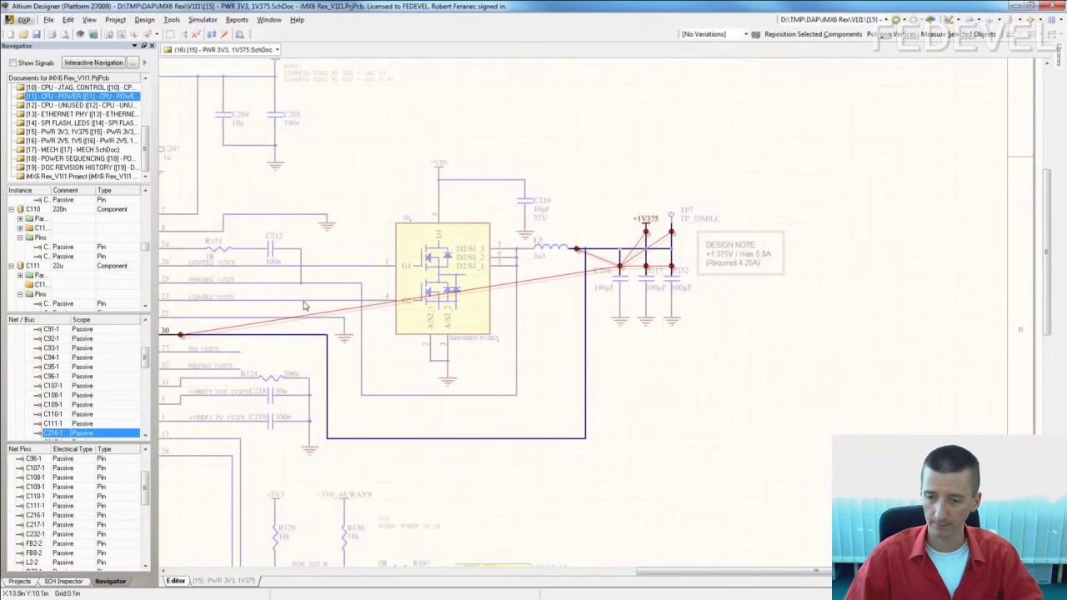
pyautogui.moveTo(307, 311); pyautogui.dragTo(466, 306, button='right')
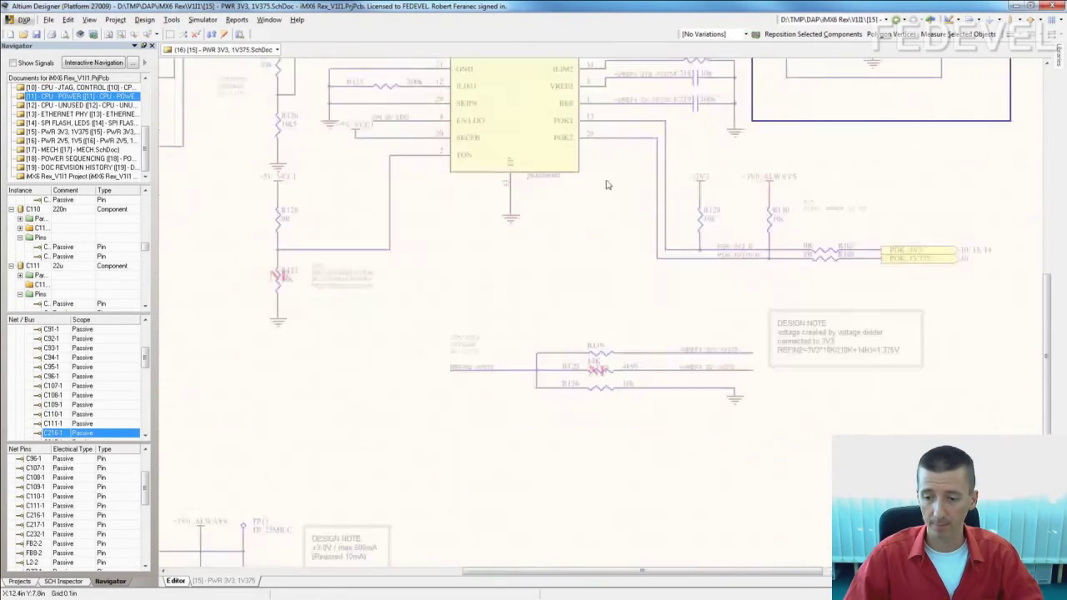
pyautogui.scroll(-4, 572, 289)
pyautogui.hscroll(-4, 381, 340)
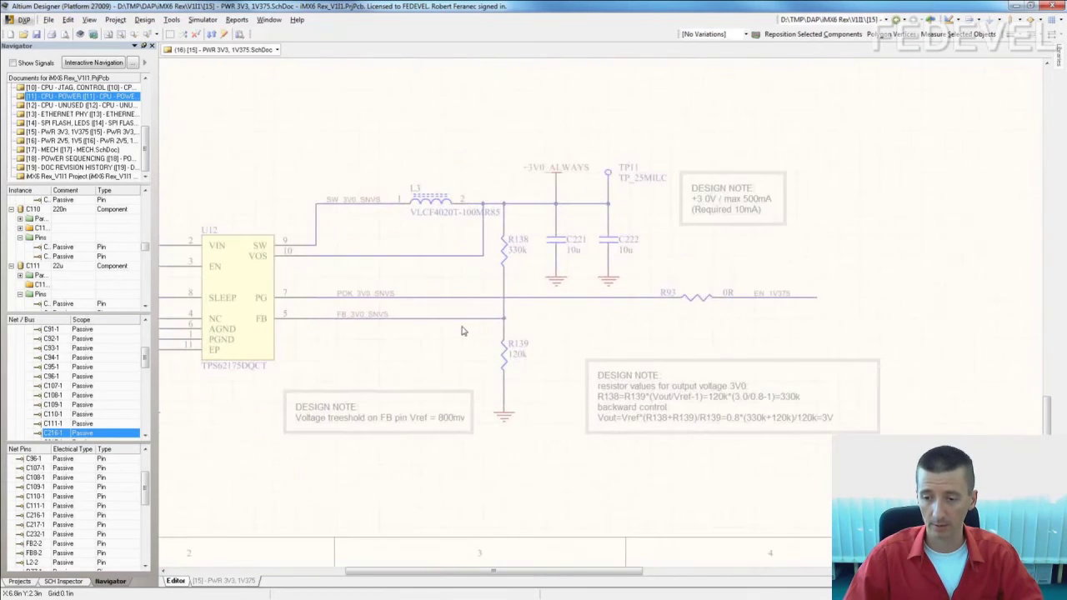
pyautogui.keyDown('ctrl'); pyautogui.scroll(1, 463, 331); pyautogui.keyUp('ctrl')
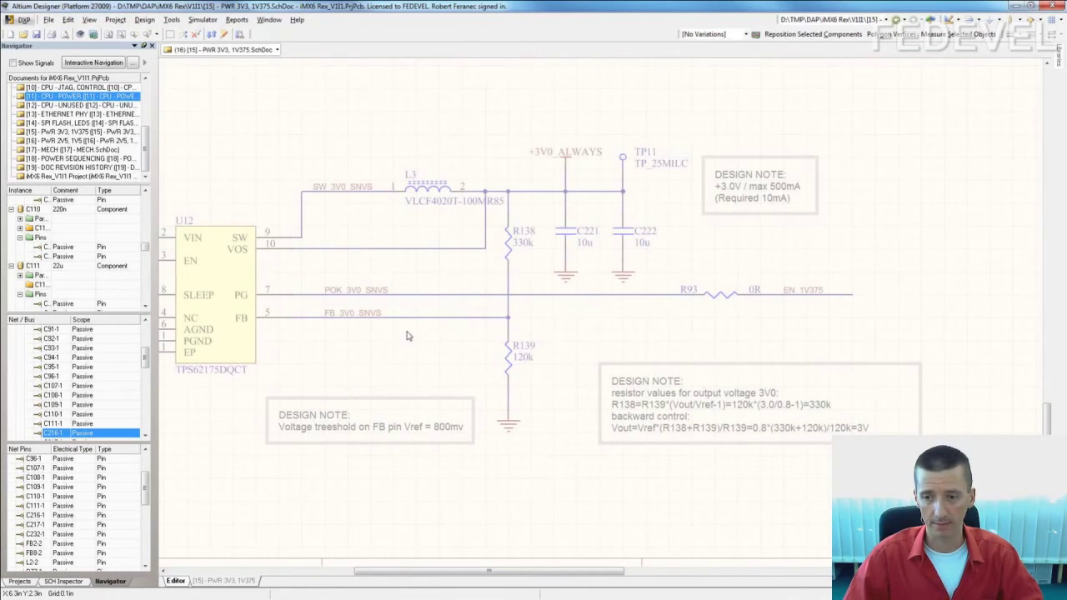
pyautogui.moveTo(417, 333); pyautogui.dragTo(483, 336, button='right')
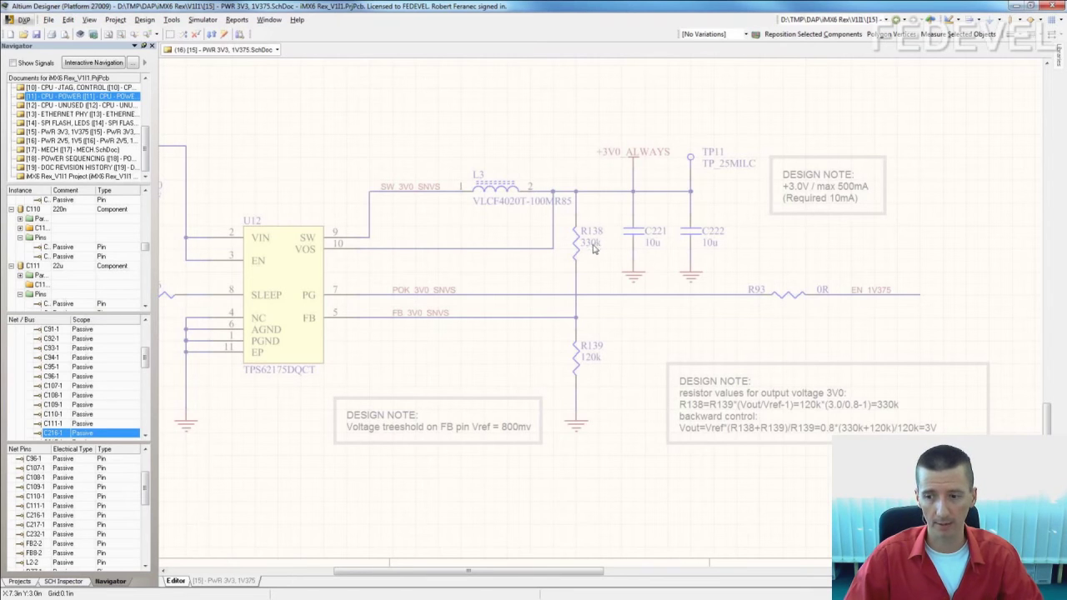
pyautogui.keyDown('ctrl'); pyautogui.scroll(-1, 609, 260); pyautogui.keyUp('ctrl')
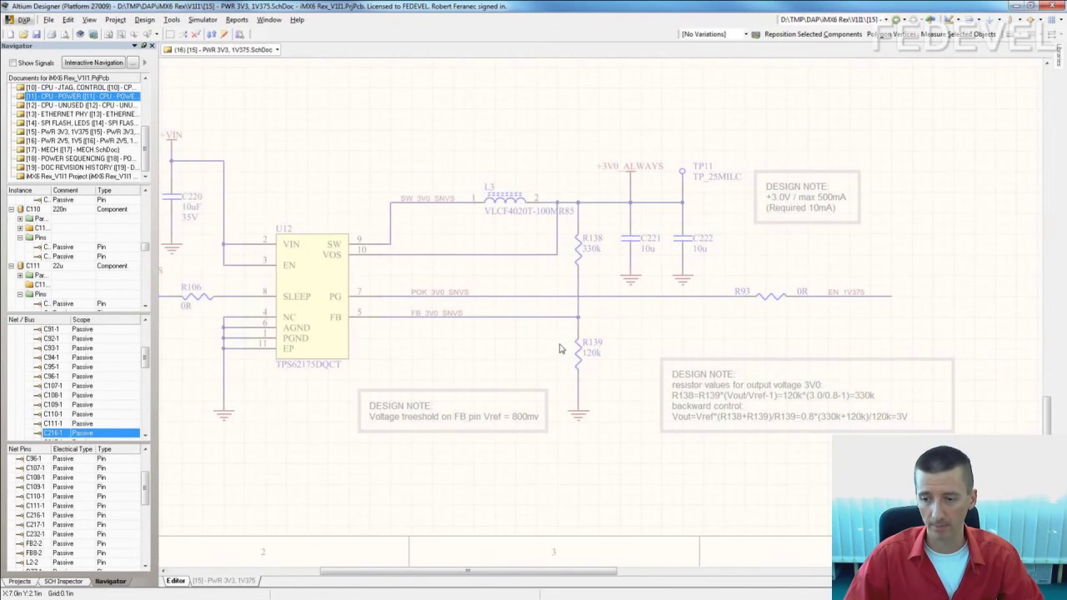
pyautogui.keyDown('ctrl'); pyautogui.scroll(2, 581, 389); pyautogui.keyUp('ctrl')
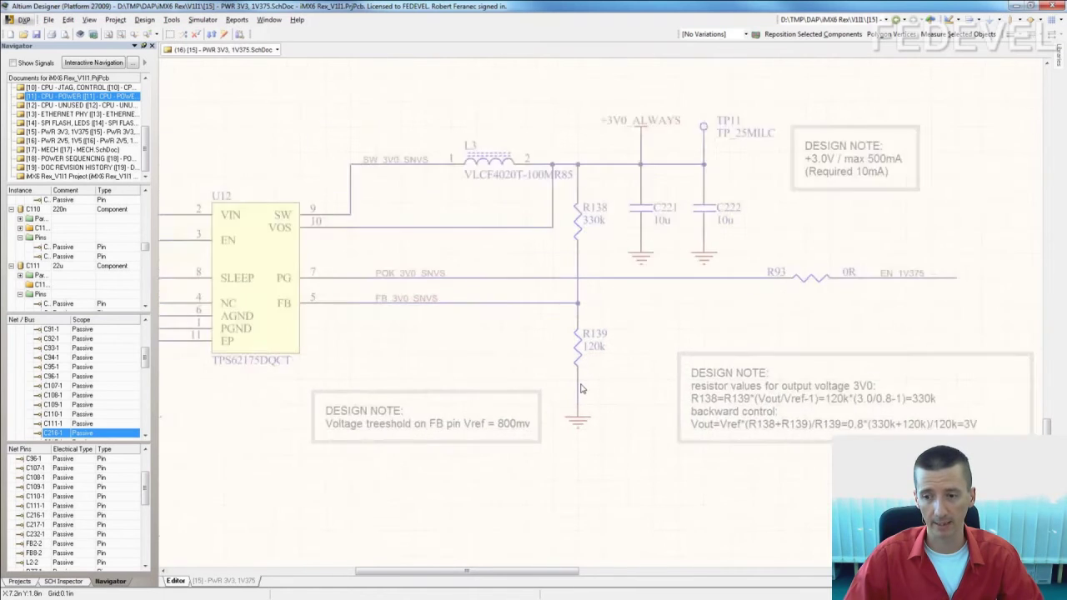
pyautogui.keyDown('ctrl'); pyautogui.scroll(1, 575, 218); pyautogui.keyUp('ctrl')
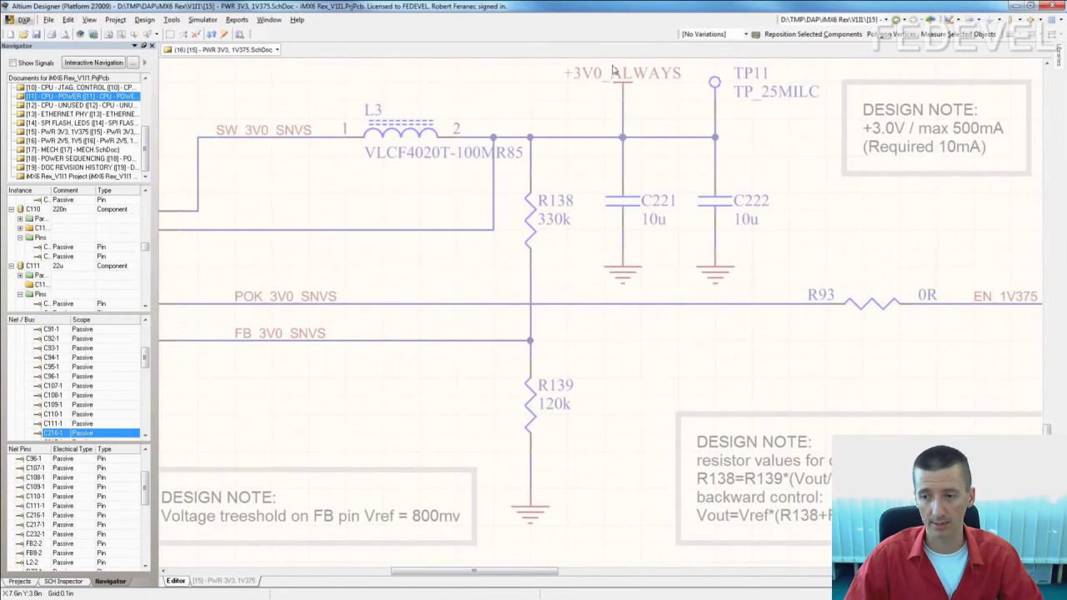
pyautogui.keyDown('ctrl'); pyautogui.scroll(-1, 632, 102); pyautogui.keyUp('ctrl')
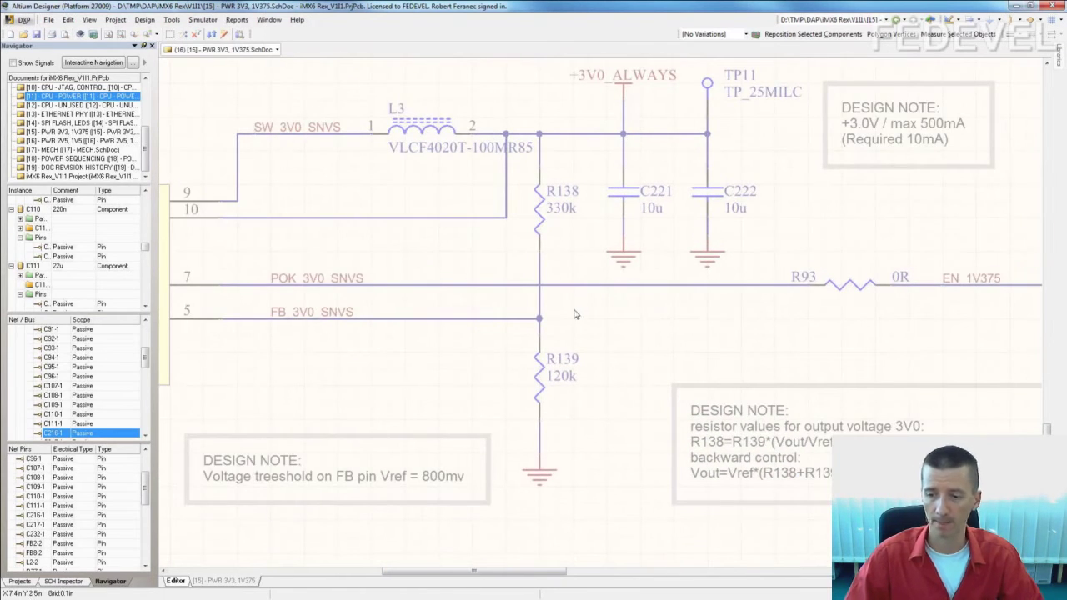
pyautogui.keyDown('ctrl'); pyautogui.scroll(-1, 536, 386); pyautogui.keyUp('ctrl')
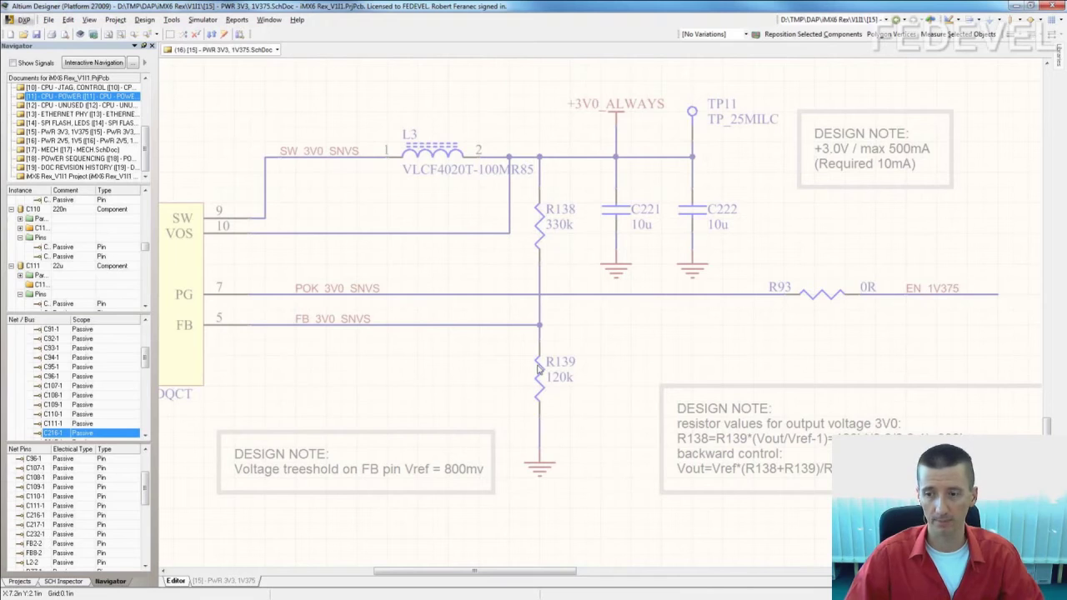
pyautogui.keyDown('ctrl'); pyautogui.scroll(-1, 538, 370); pyautogui.keyUp('ctrl')
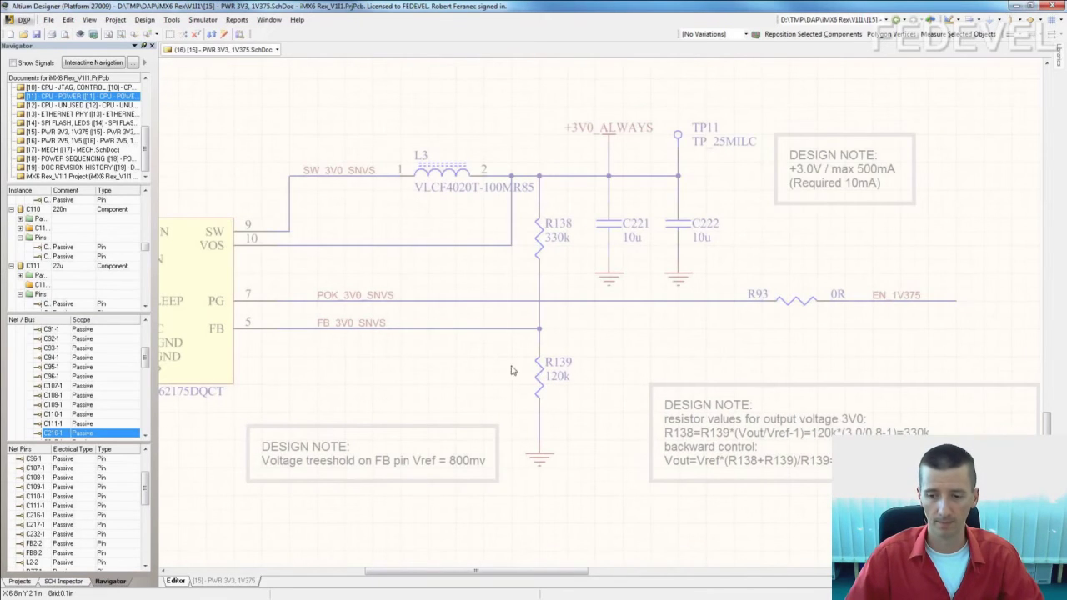
pyautogui.moveTo(398, 375); pyautogui.dragTo(456, 360, button='right')
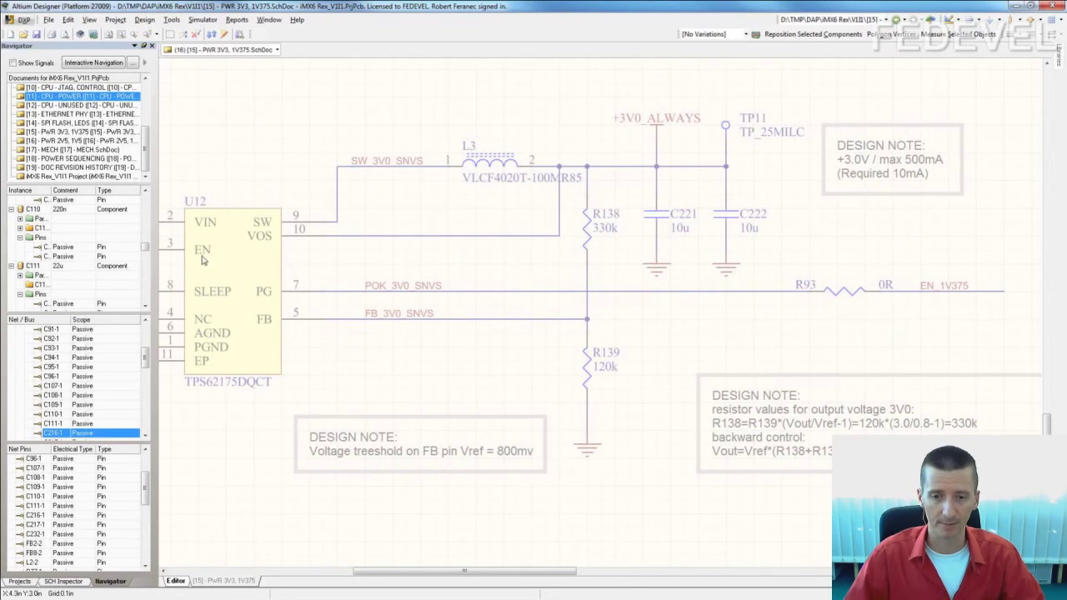
pyautogui.moveTo(142, 149); pyautogui.dragTo(144, 129)
# - Open the CPU - USB, ETHERNET sheet, zoom to USB_H1_VBUS, and bring up the hardware guide
pyautogui.click(100, 107)
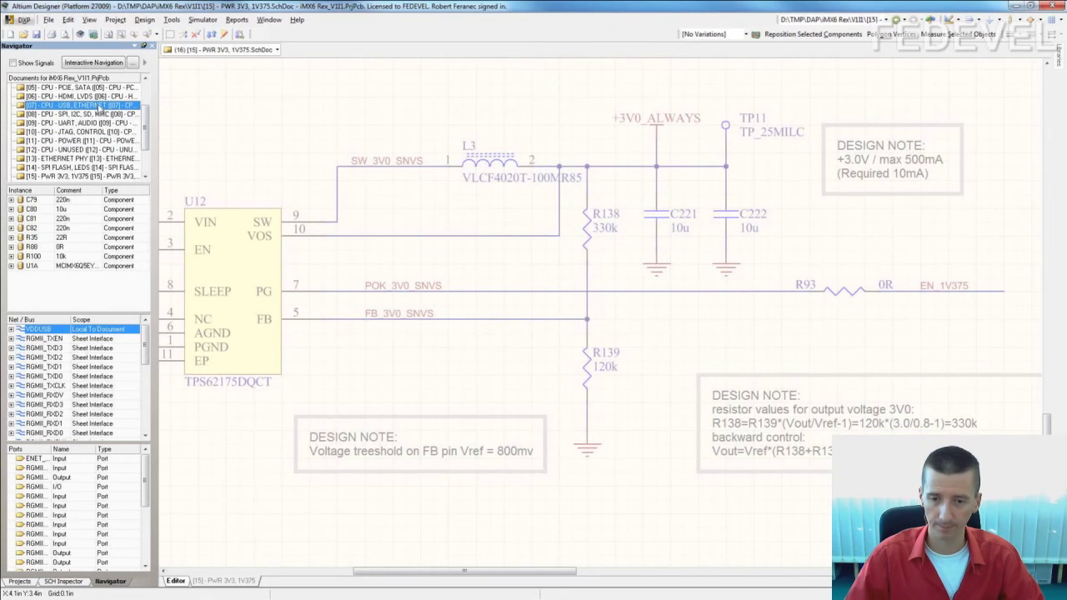
pyautogui.keyDown('ctrl'); pyautogui.scroll(3, 509, 224); pyautogui.keyUp('ctrl')
pyautogui.keyDown('ctrl'); pyautogui.scroll(1, 508, 224); pyautogui.keyUp('ctrl')
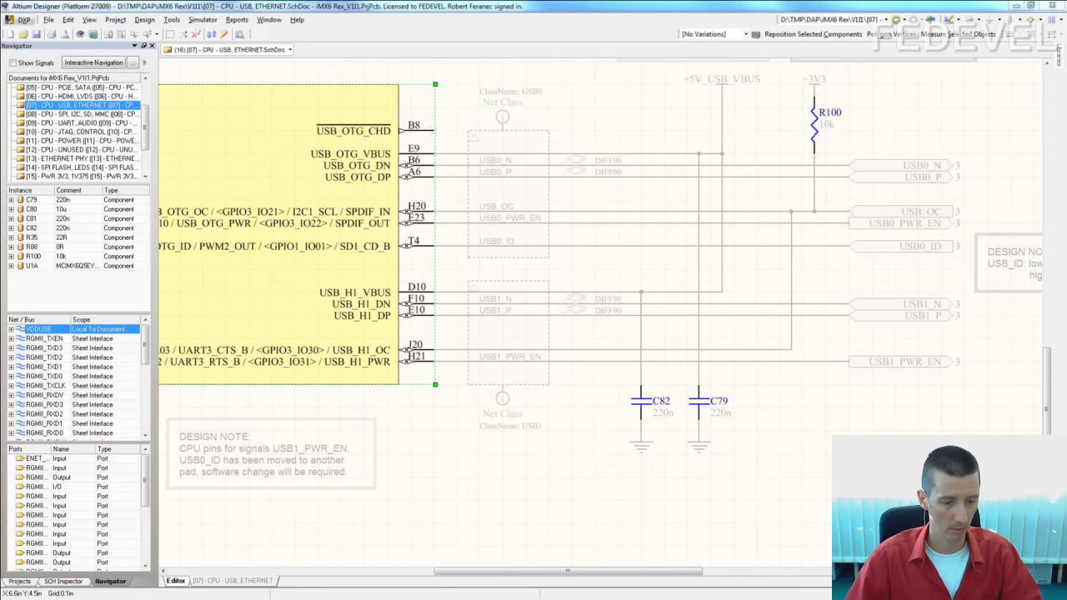
pyautogui.hotkey('alt', 'Tab')
# - Highlight Table 2-12's advice to tie USB_H1_VBUS directly to 5 V, then return to Altium
pyautogui.click(514, 196)
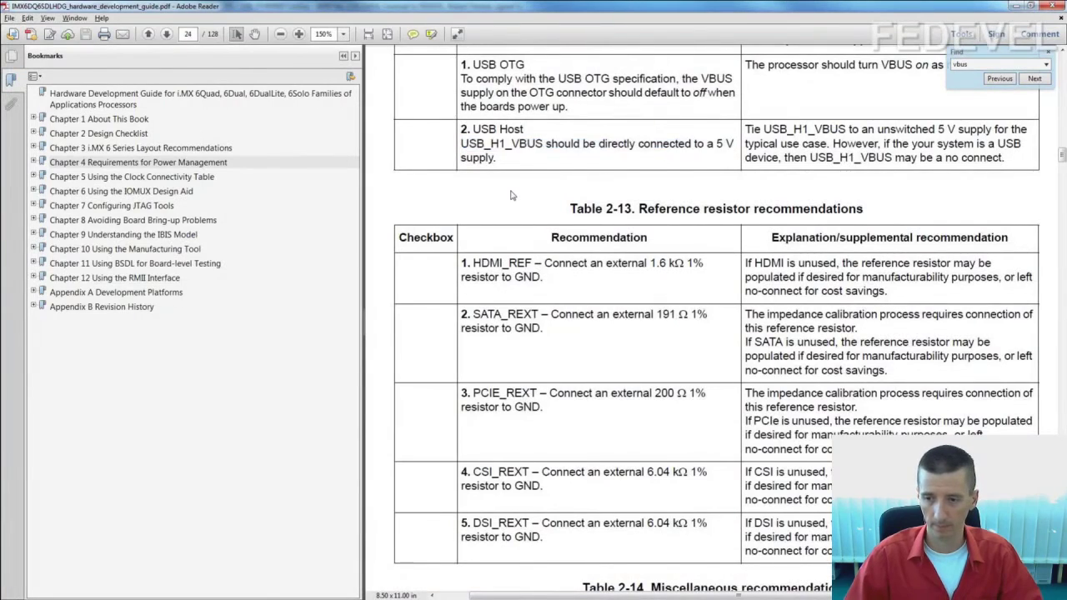
pyautogui.moveTo(512, 143); pyautogui.dragTo(733, 140)
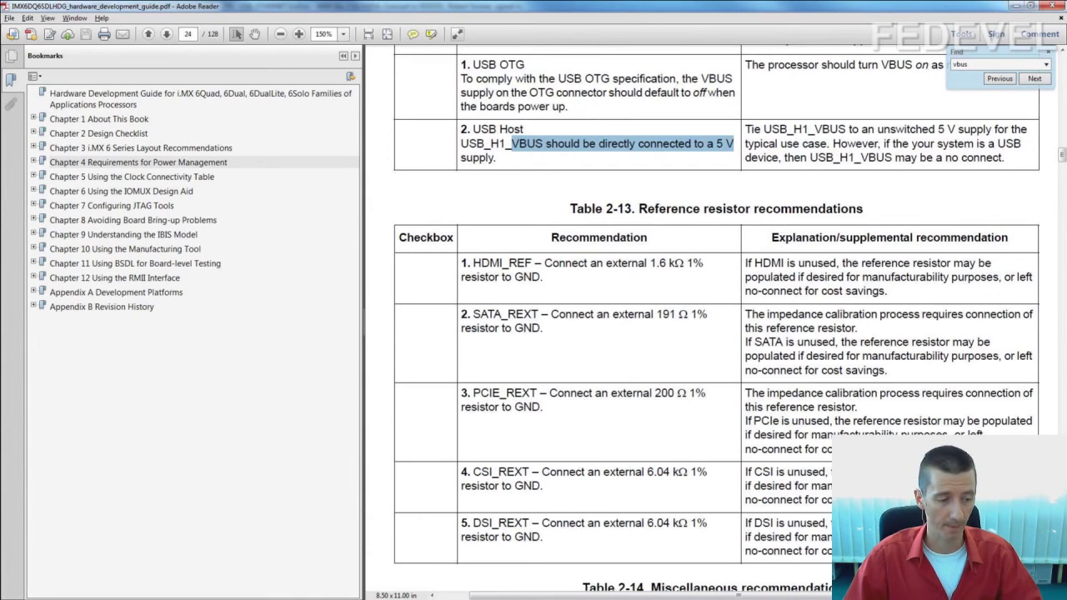
pyautogui.hotkey('alt', 'Tab')
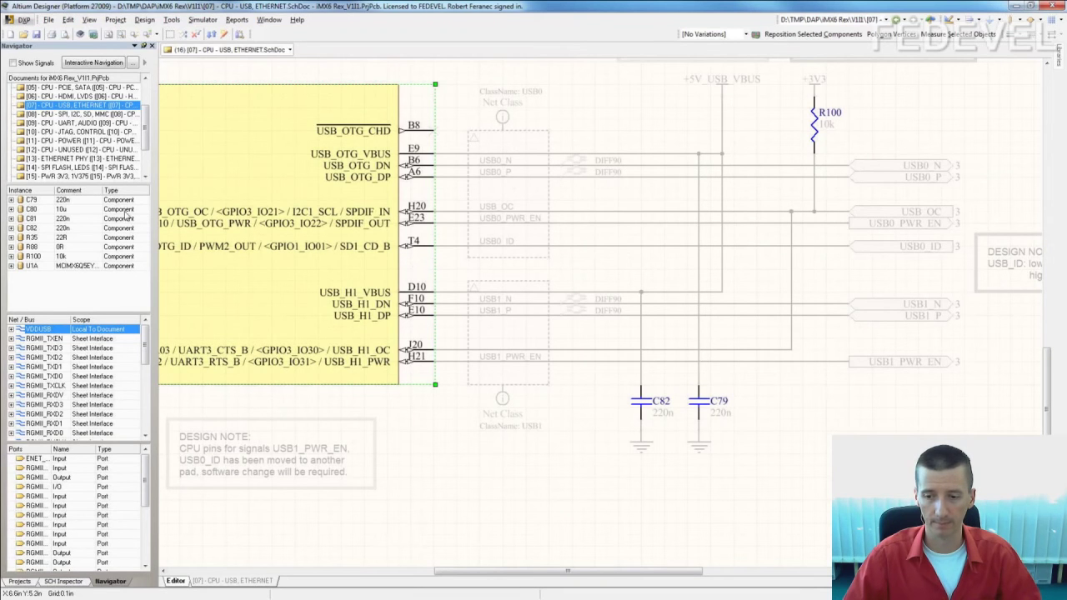
# - Switch to the IMX6DQCE chip errata PDF in Adobe Reader
pyautogui.hotkey('alt', 'Tab')
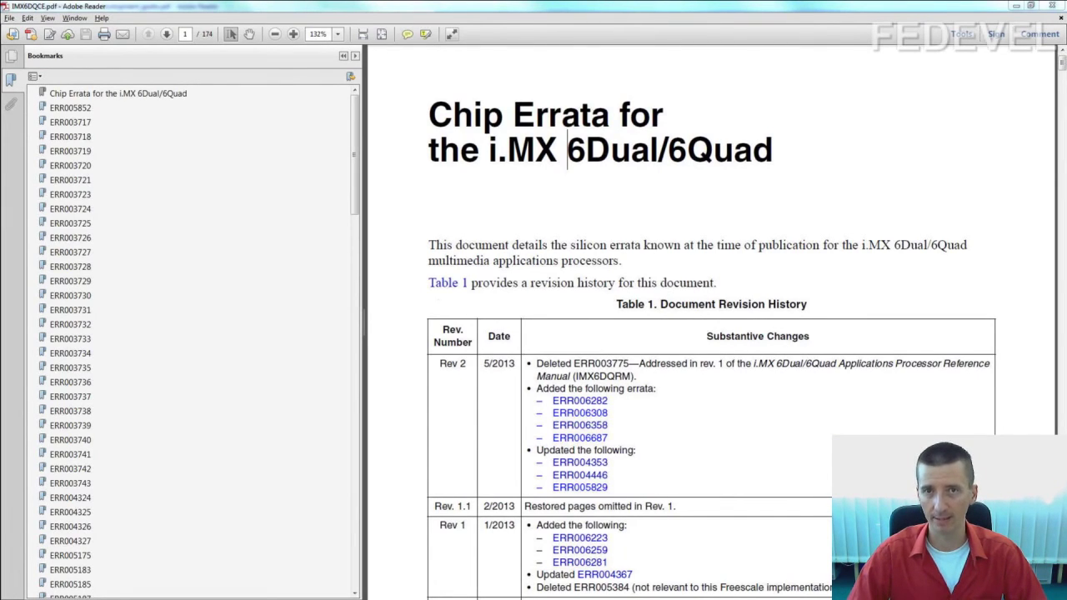
# - Mark the errata title, then switch to the hardware guide's page 15 DDR checklist table
pyautogui.moveTo(592, 114)
pyautogui.mouseDown()
pyautogui.moveTo(512, 114)
pyautogui.moveTo(610, 123)
pyautogui.mouseUp()
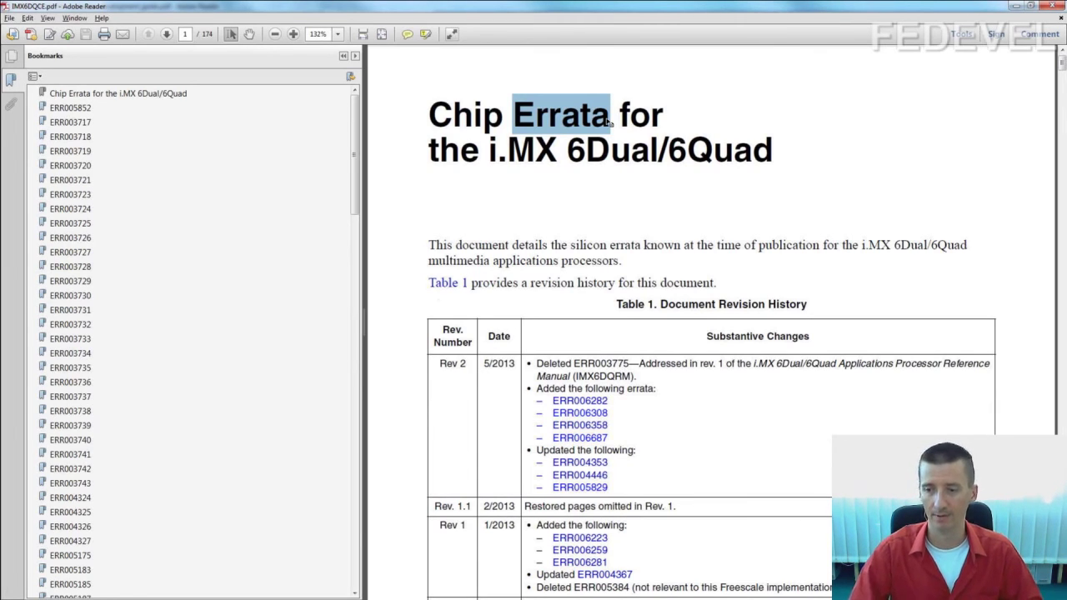
pyautogui.click(588, 148)
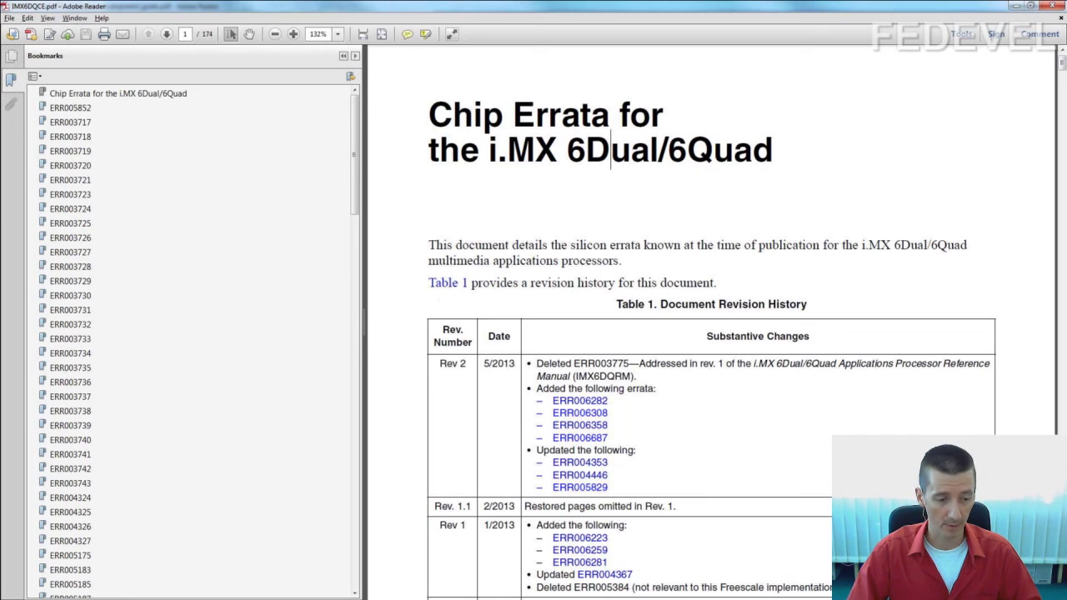
pyautogui.hotkey('alt', 'Tab')
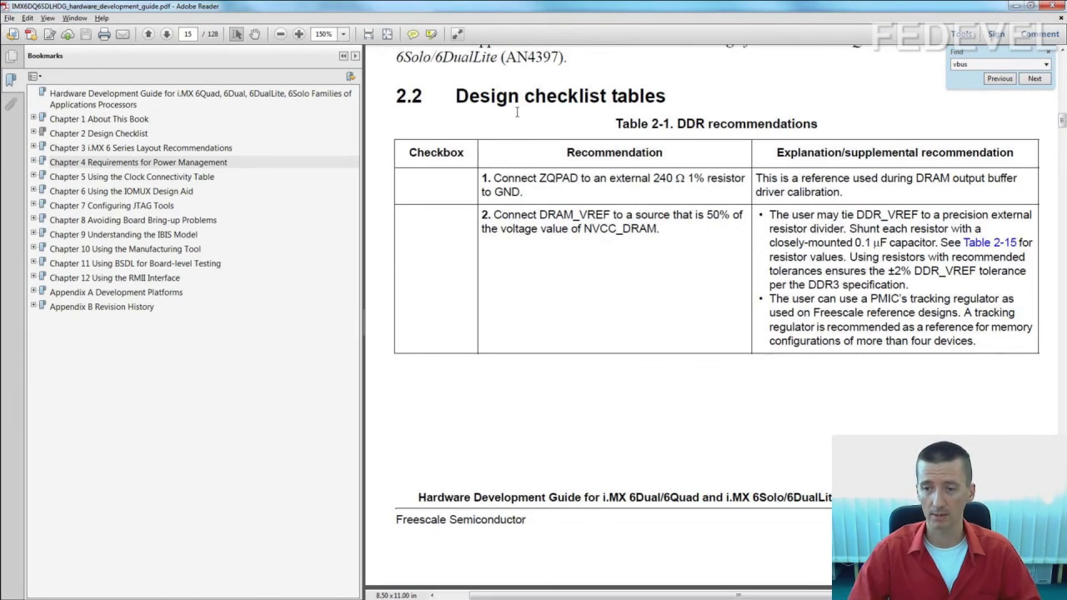
# - Highlight the design checklist heading and Table 2-1 rows for ZQPAD, DRAM_VREF 50% and DRAM_RESET 10 kΩ pulldown
pyautogui.moveTo(508, 96); pyautogui.dragTo(658, 95)
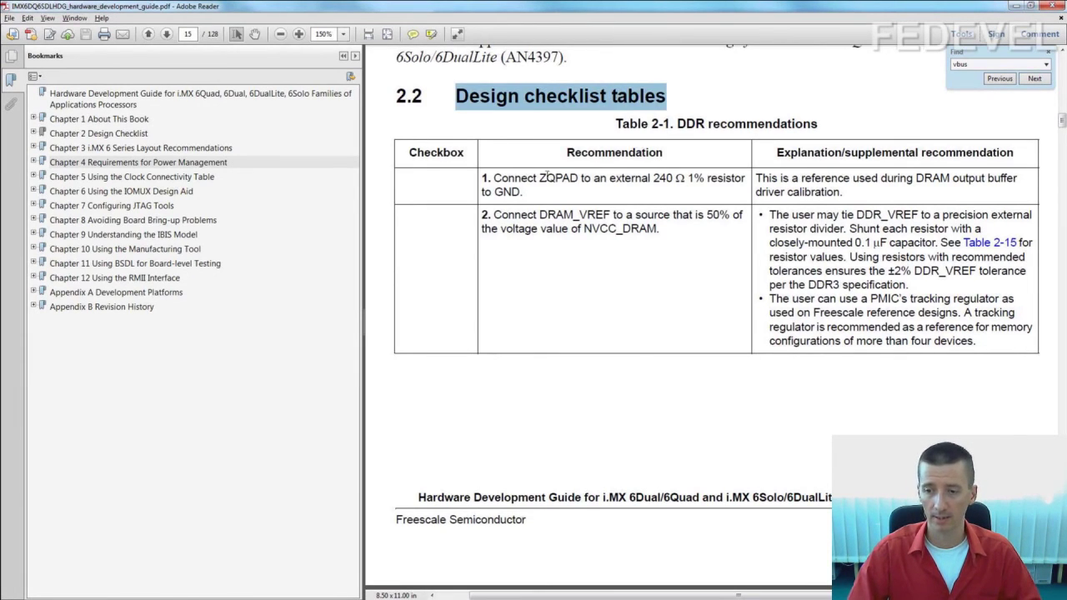
pyautogui.moveTo(494, 178); pyautogui.dragTo(672, 178)
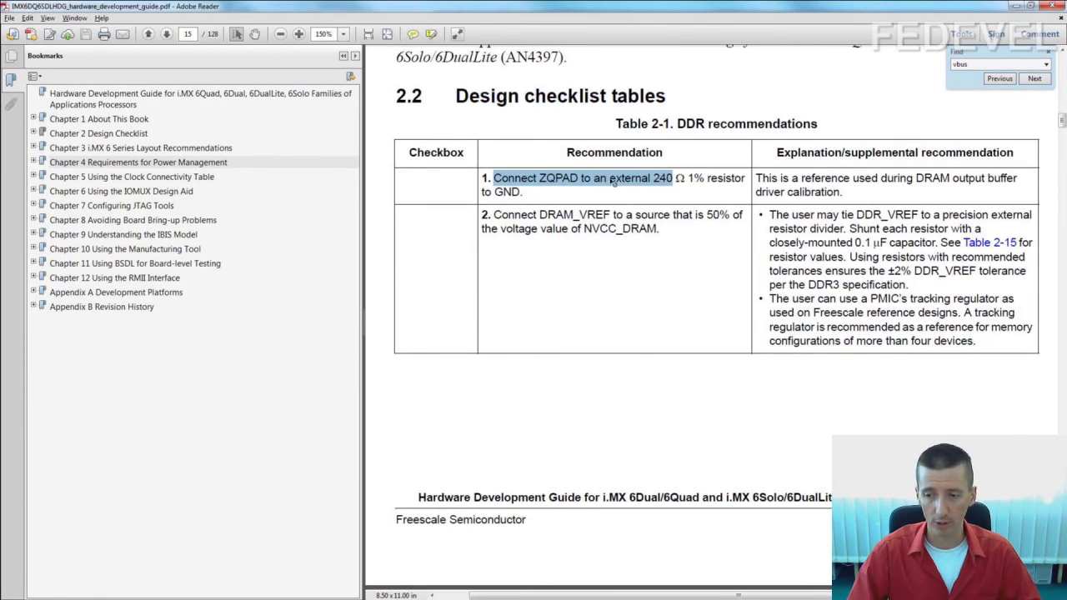
pyautogui.moveTo(538, 214); pyautogui.dragTo(616, 229)
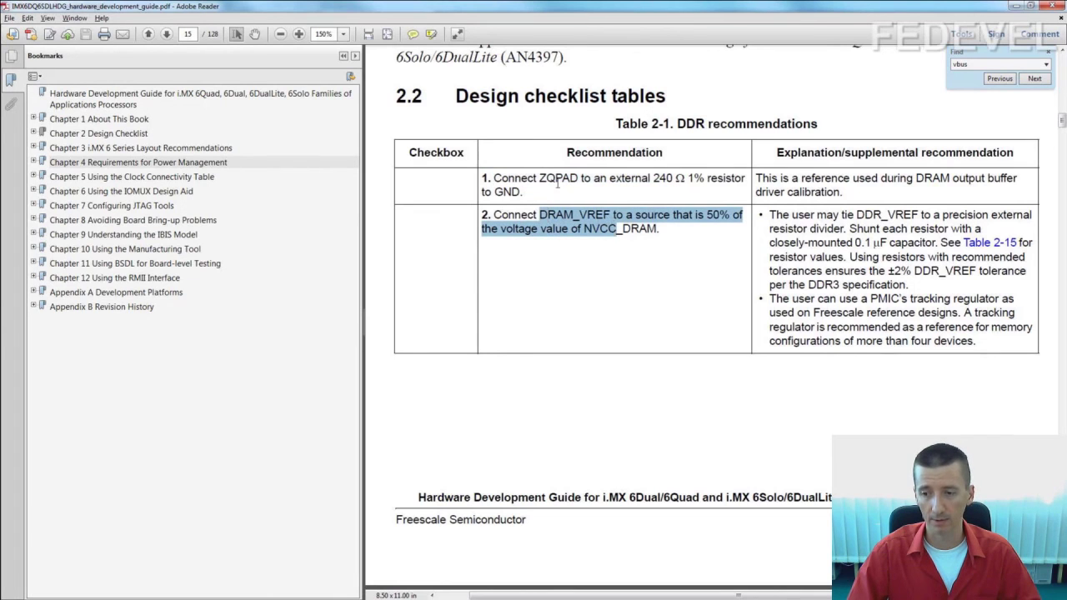
pyautogui.scroll(-10, 630, 185)
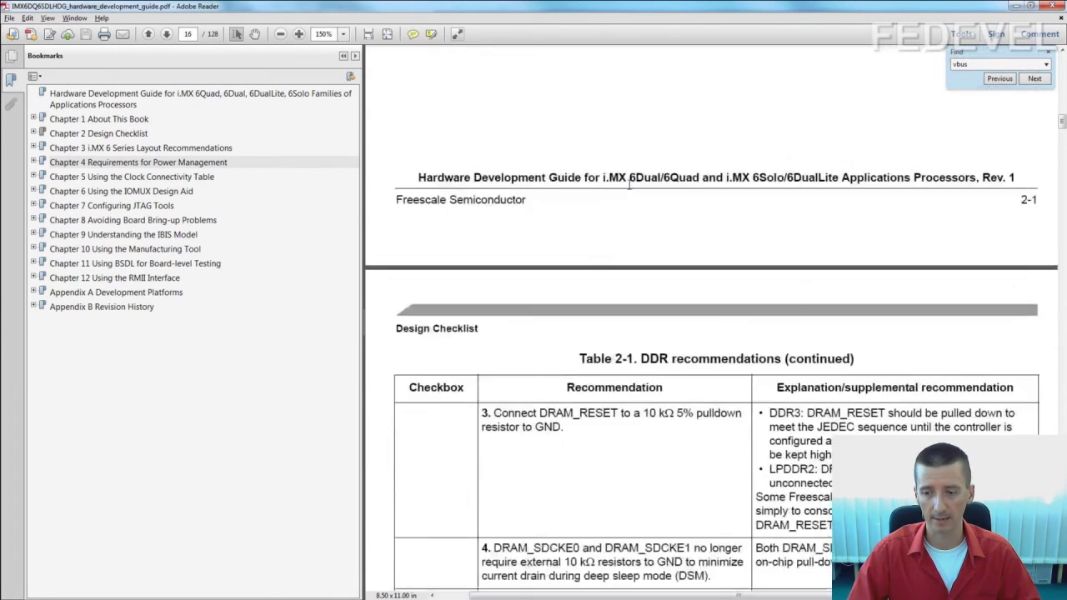
pyautogui.moveTo(494, 252); pyautogui.dragTo(564, 267)
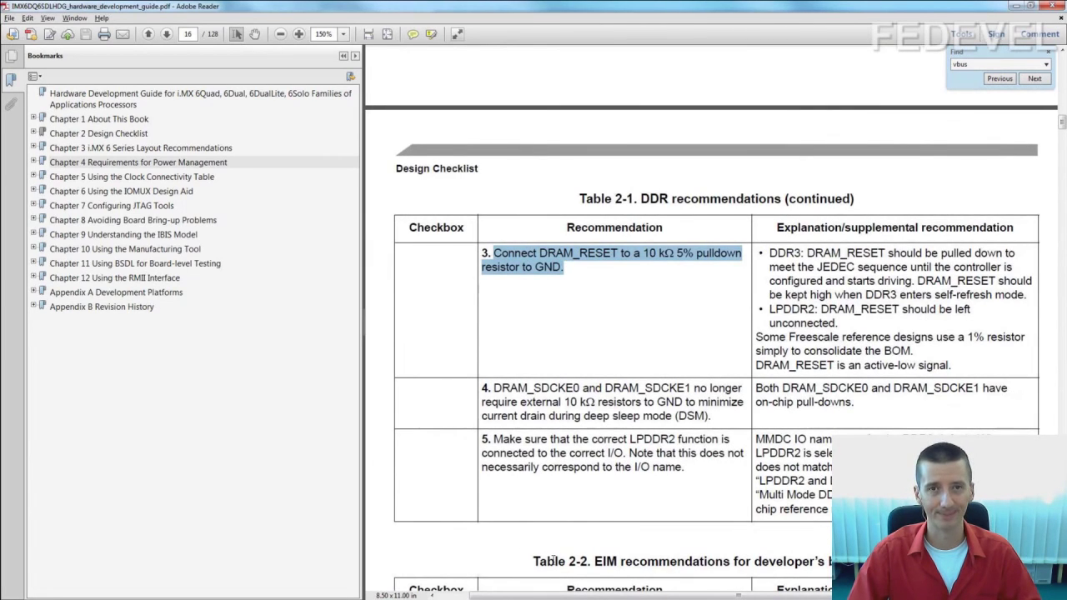
pyautogui.hotkey('alt', 'Tab')
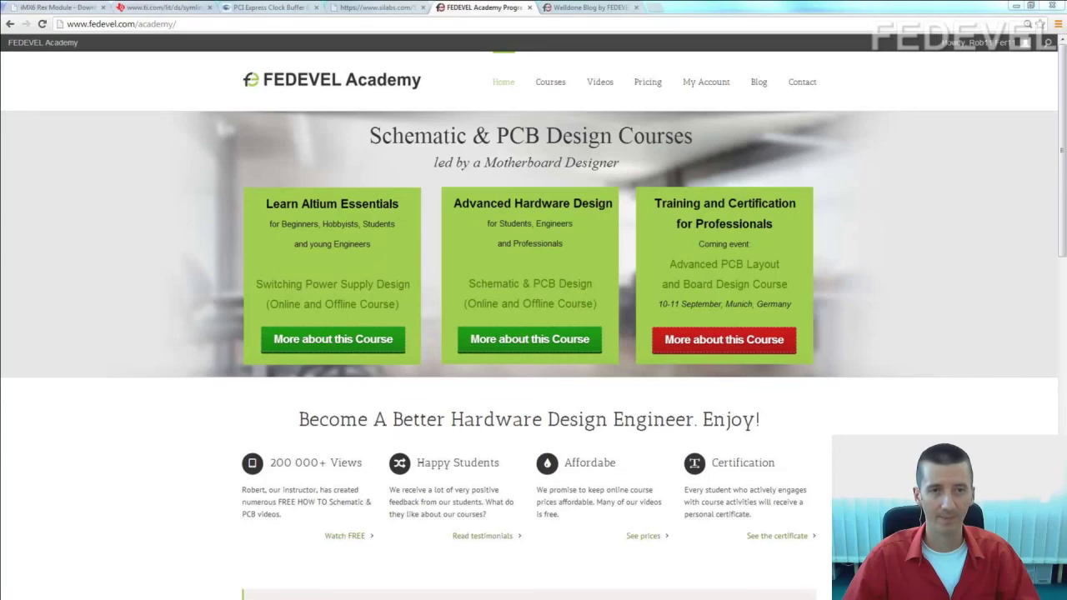